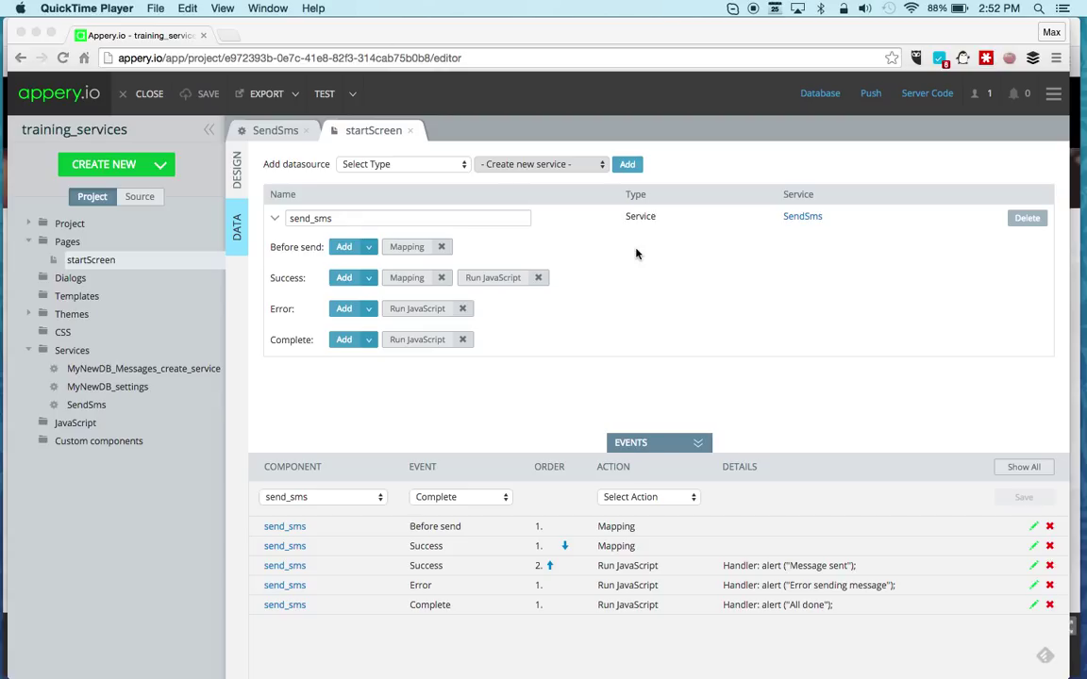
- Glance at the SendSms service, then bring up startScreen's design canvas with its phone mockup
left_click(251, 120)
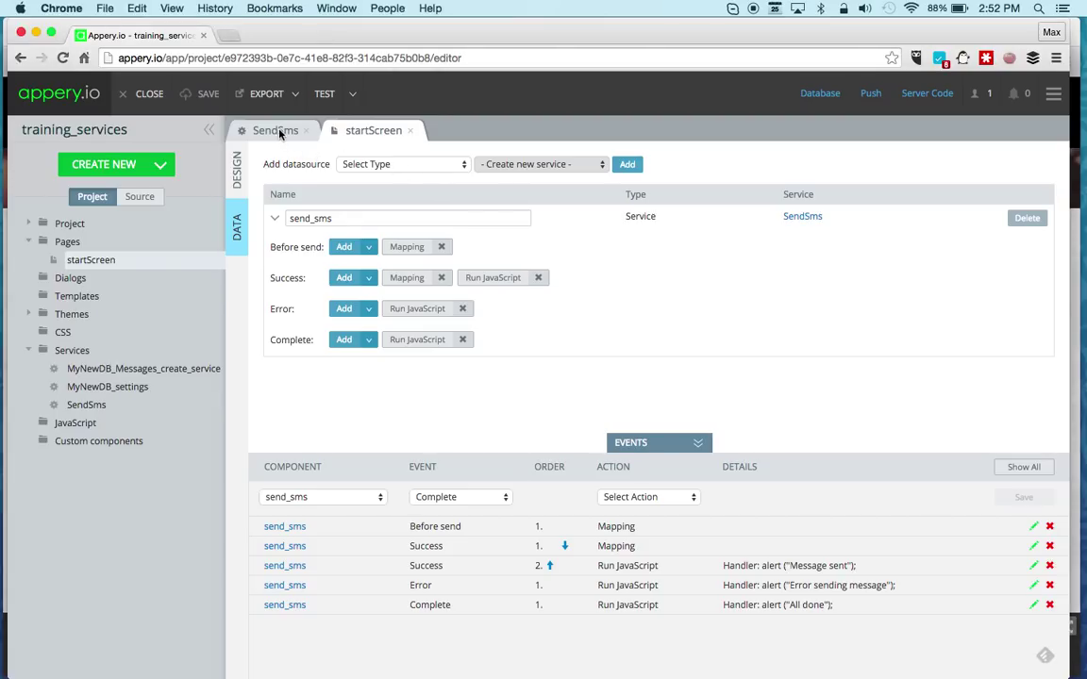
left_click(276, 132)
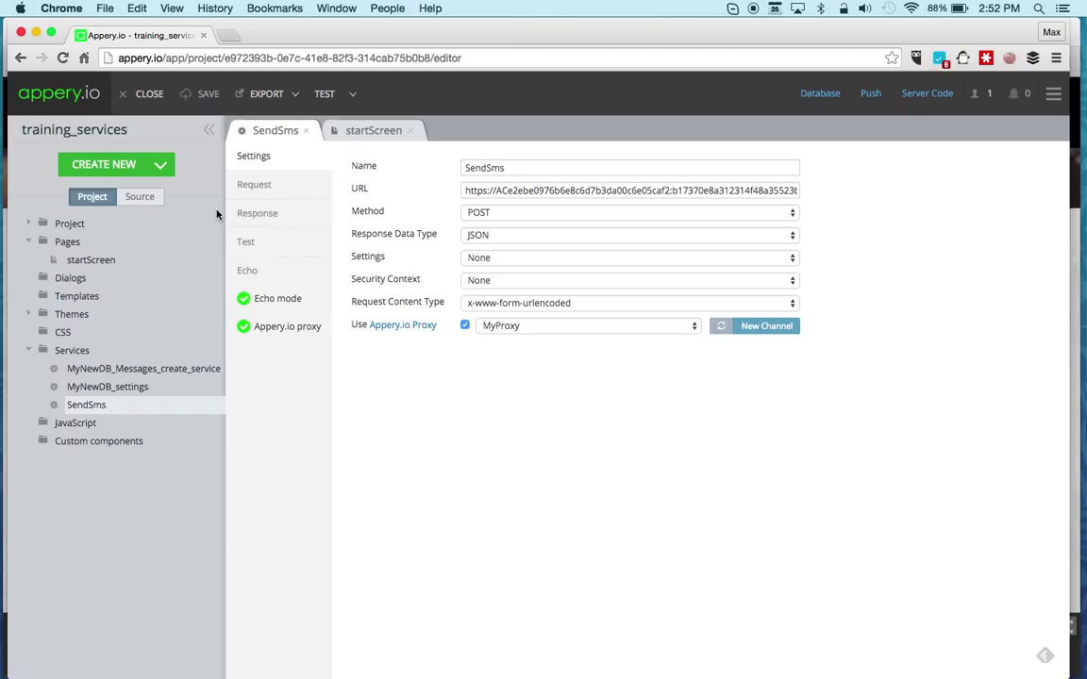
left_click(382, 134)
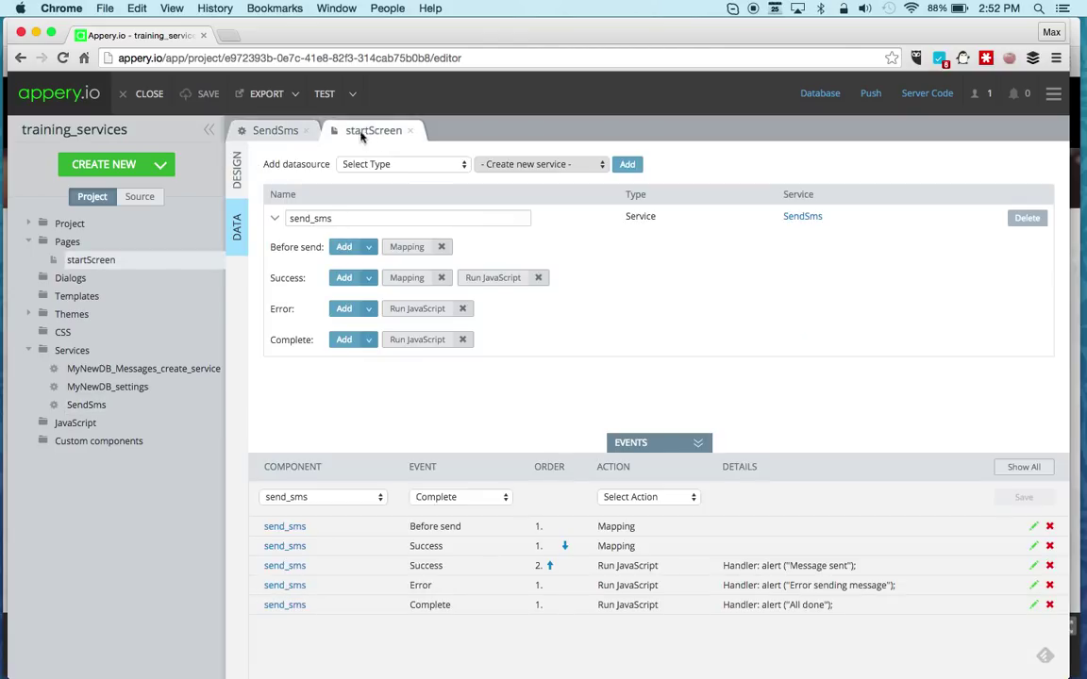
left_click(236, 179)
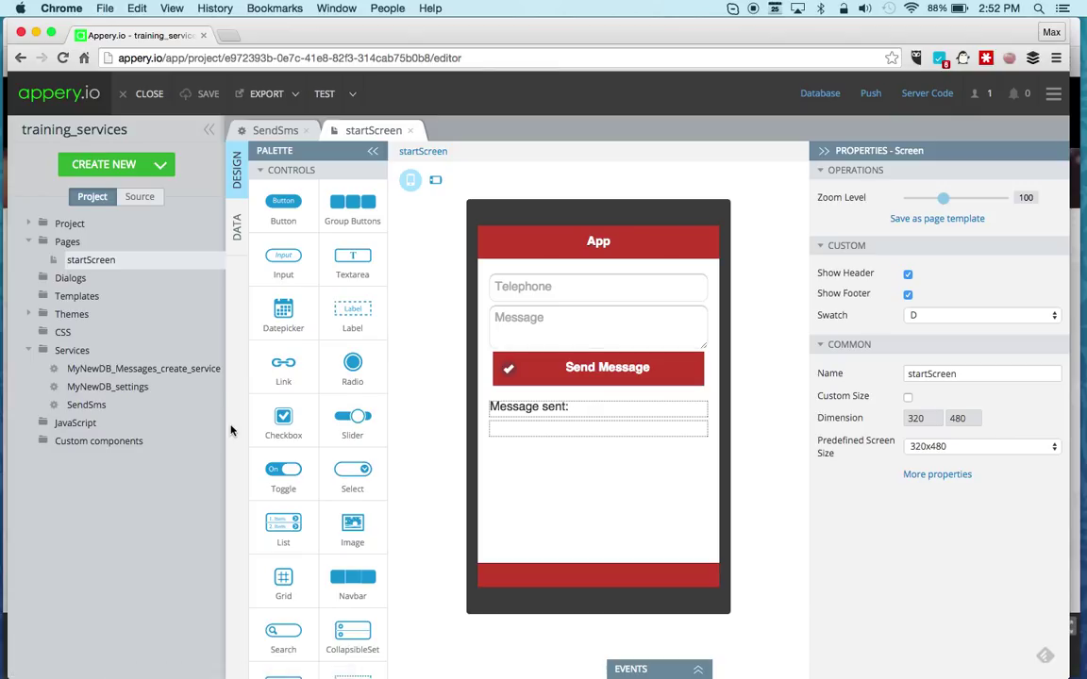
- Add a Service datasource for MyNewDB_Messages_create_service to startScreen, renamed from restservice1 to add_message
left_click(240, 246)
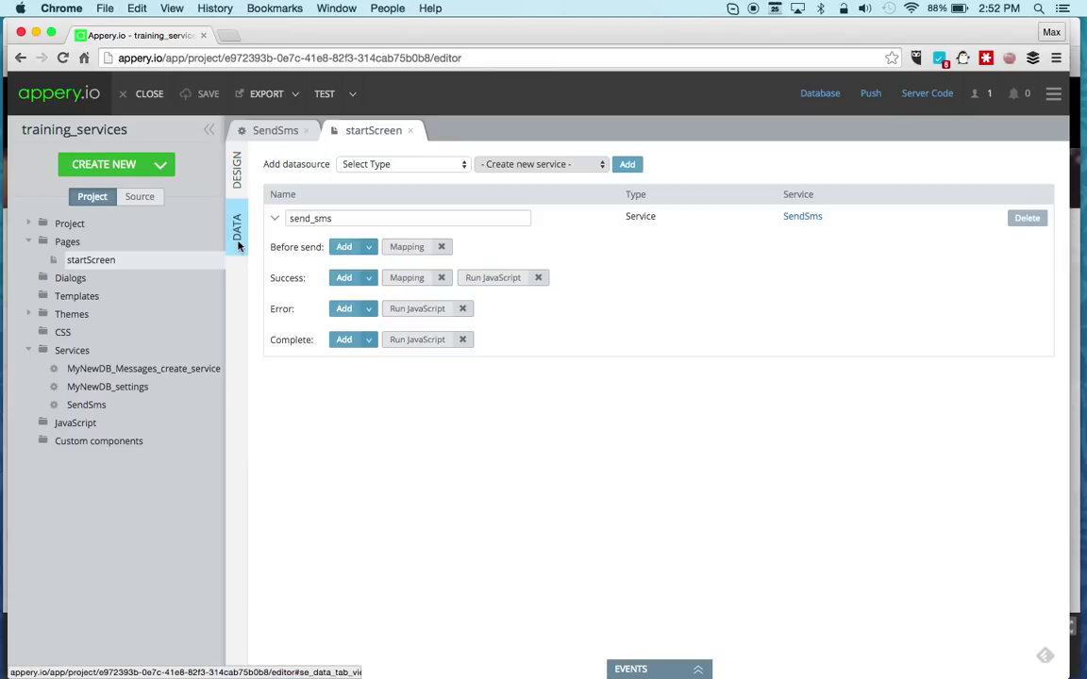
left_click(440, 171)
left_click(443, 188)
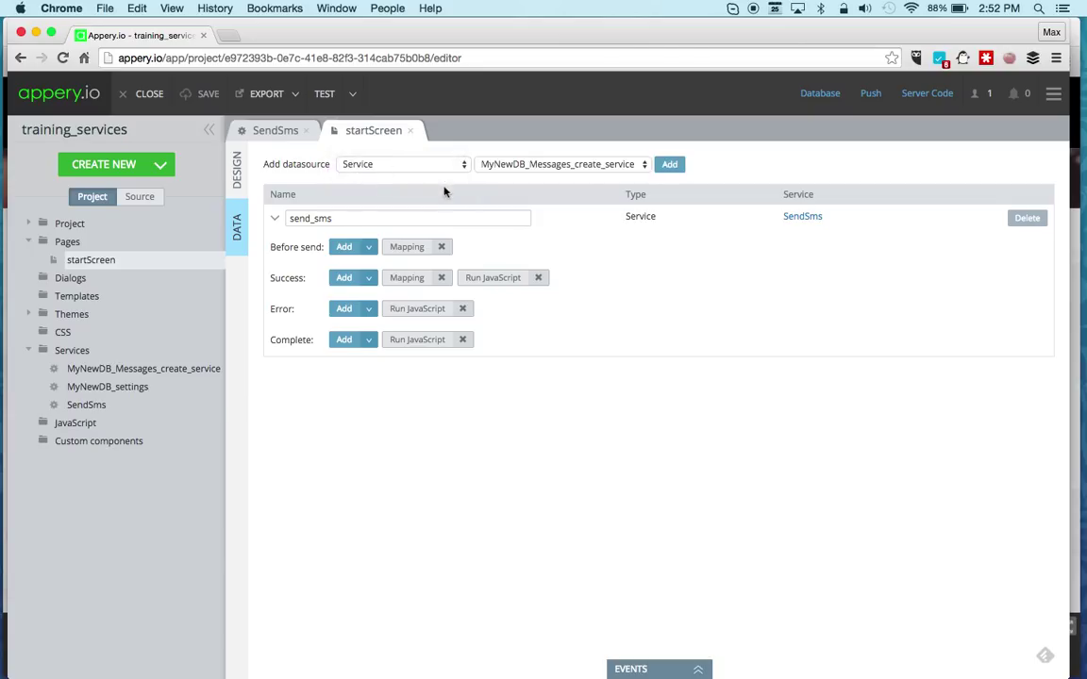
left_click(669, 164)
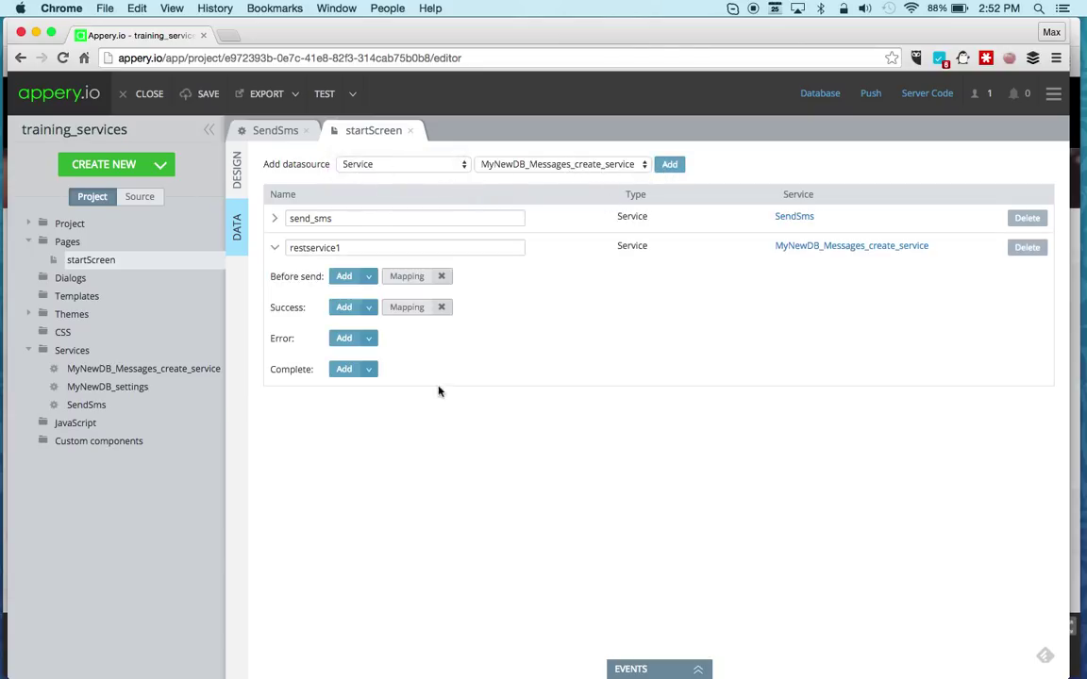
double_click(420, 247)
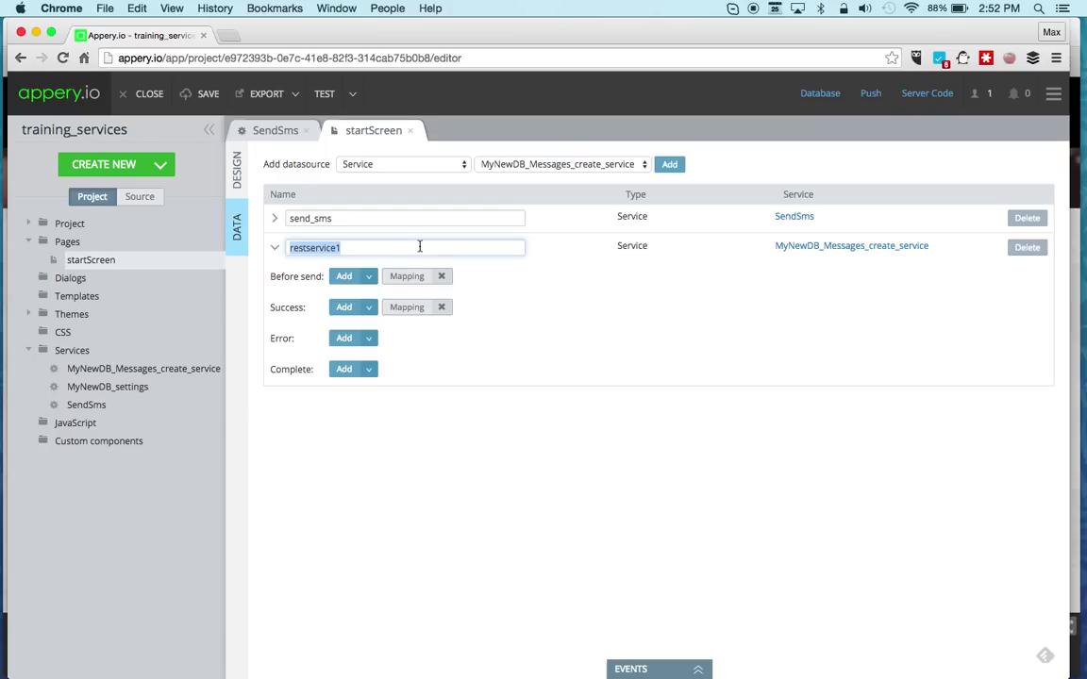
type("add_message")
left_click(460, 585)
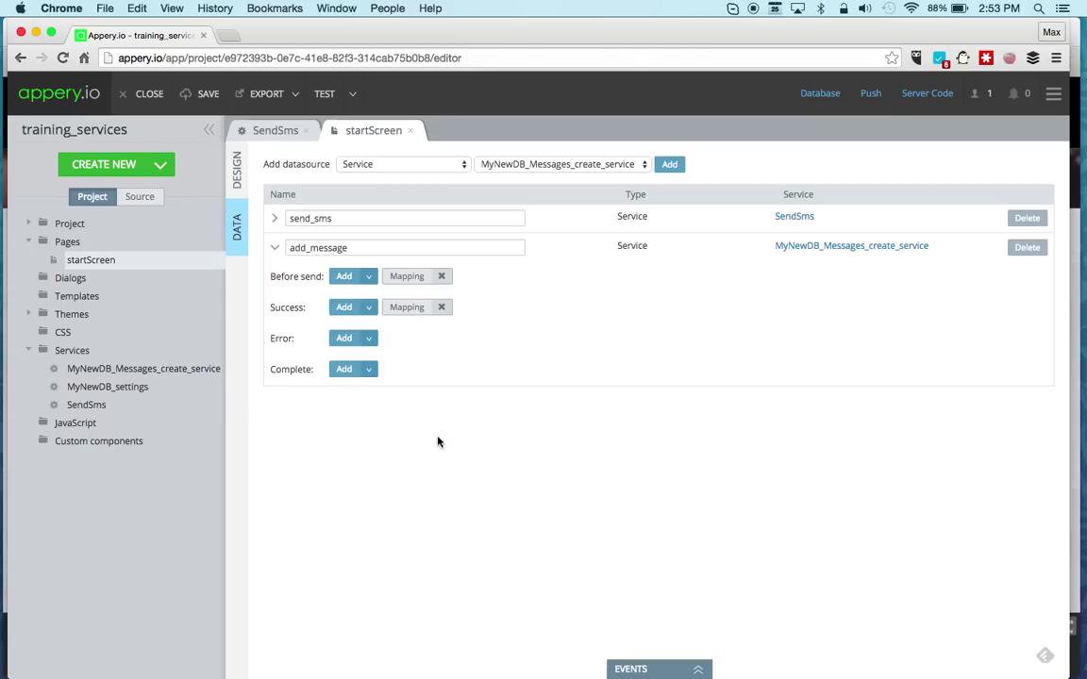
- Select the Send Message button and review its Click event's actions, which invoke send_sms
left_click(237, 169)
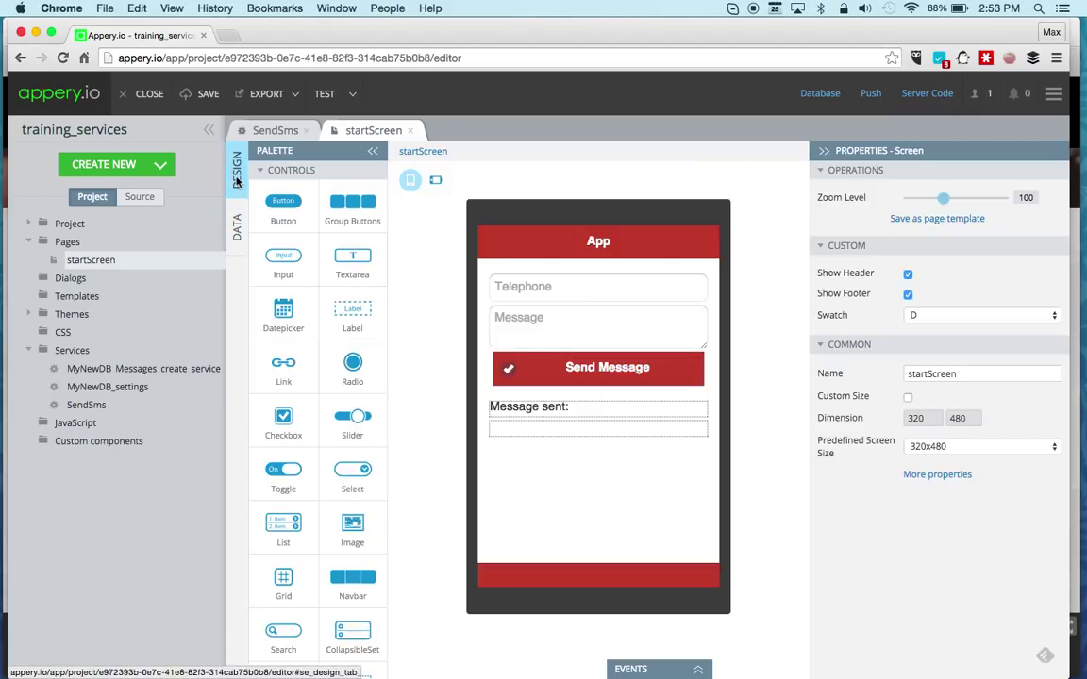
left_click(506, 368)
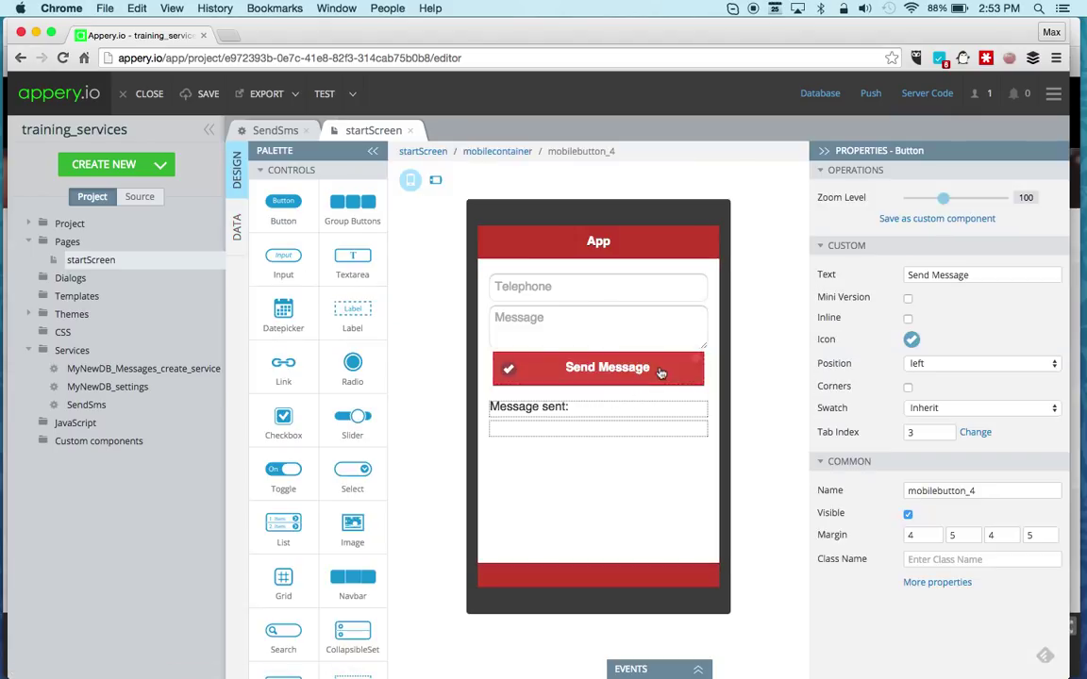
left_click(698, 669)
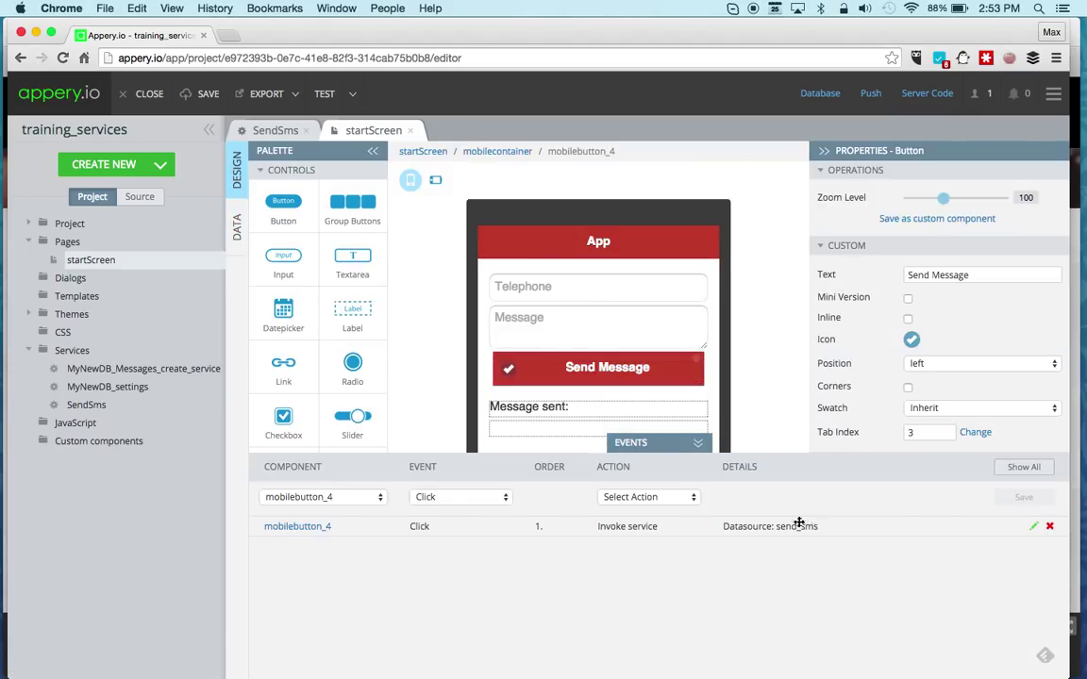
left_click(679, 499)
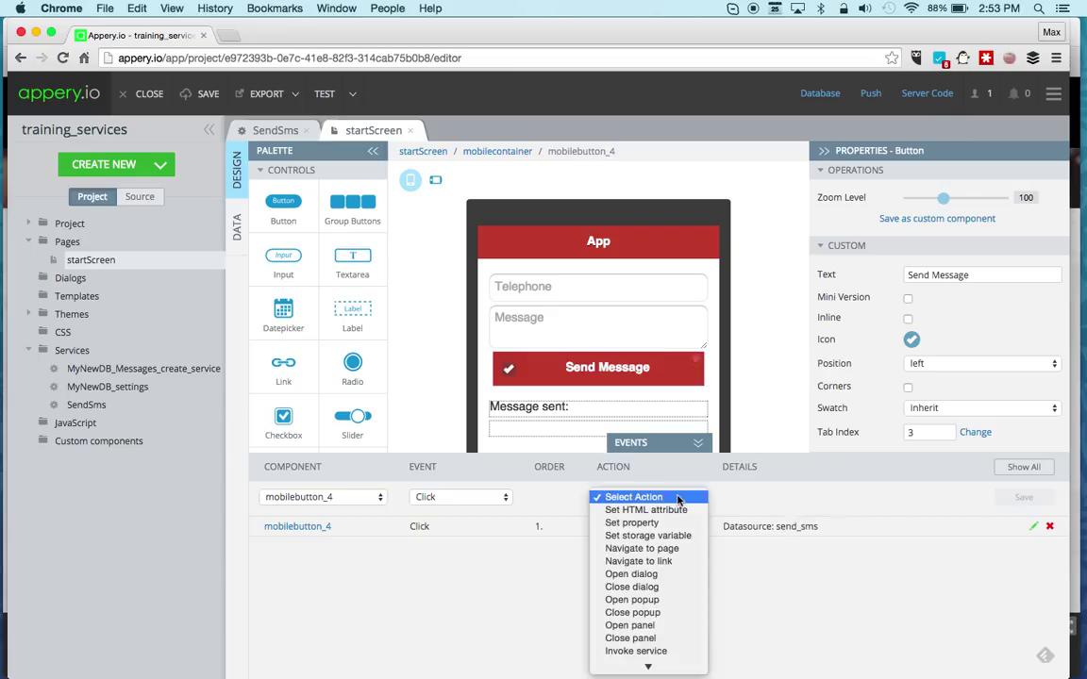
left_click(803, 618)
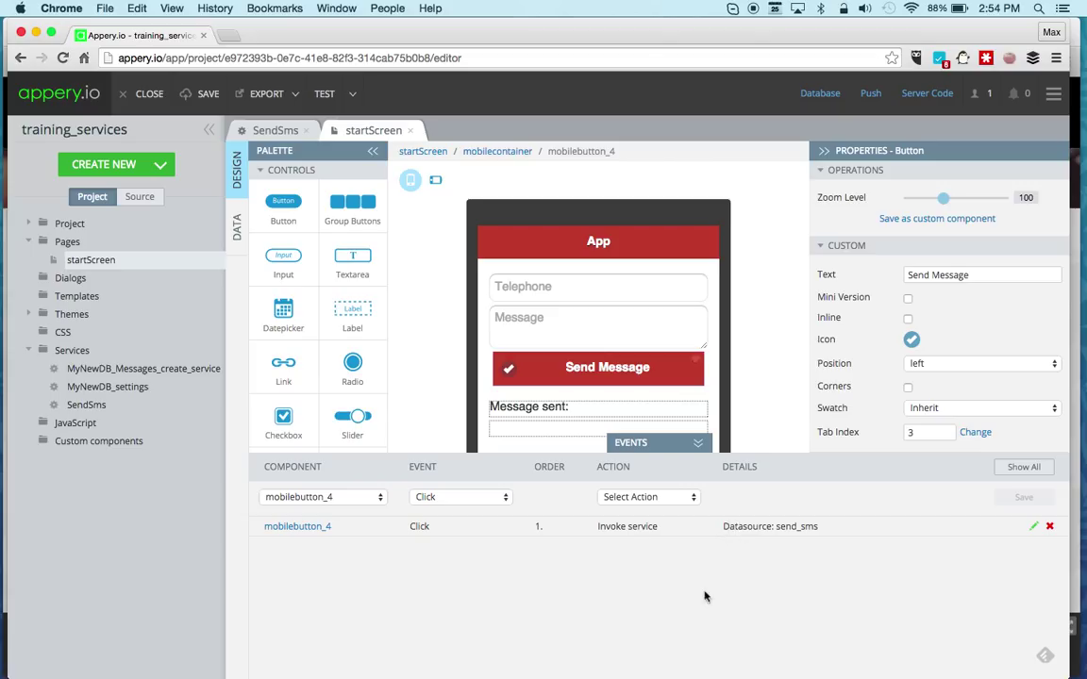
- Add and save an Invoke service action on send_sms's Success event, with add_message as the datasource
left_click(239, 231)
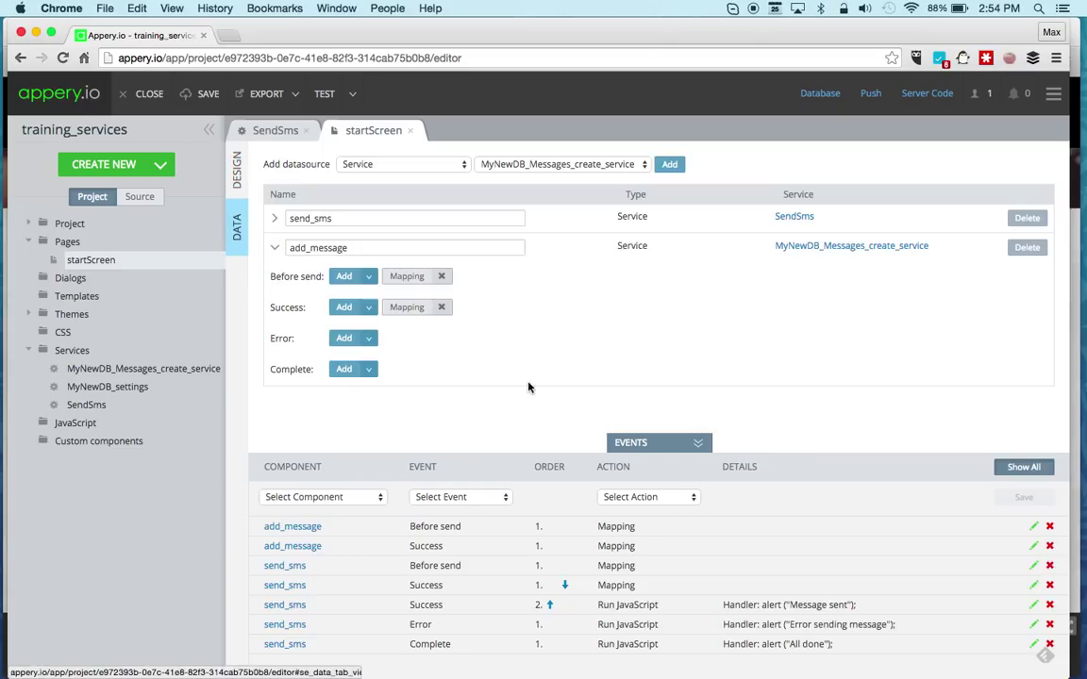
left_click(274, 218)
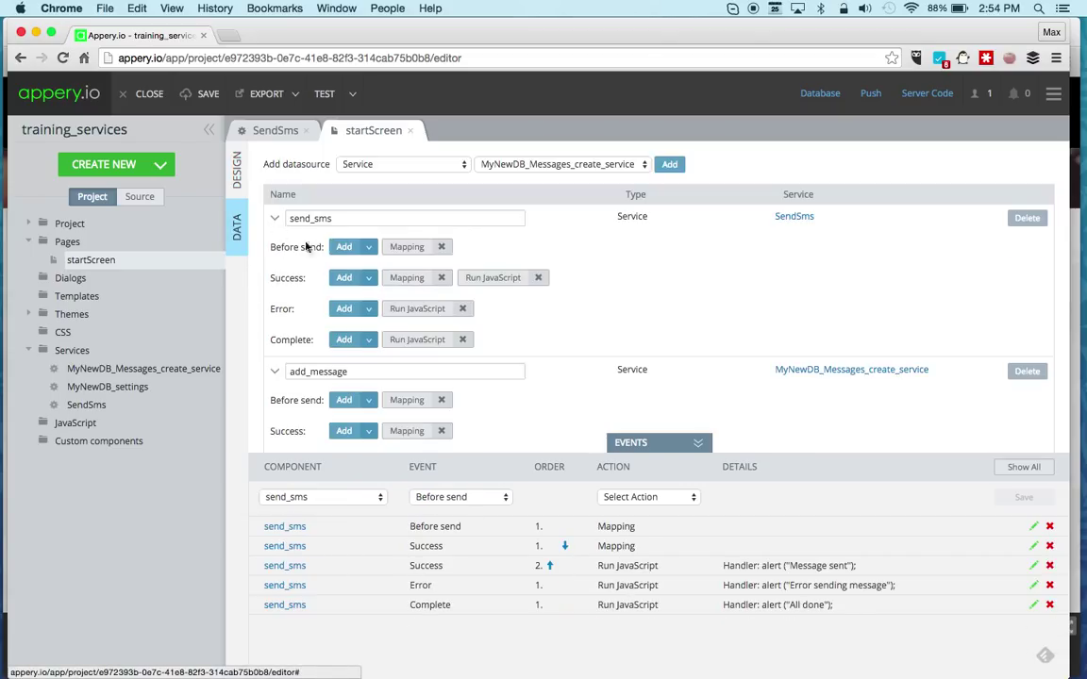
left_click(275, 370)
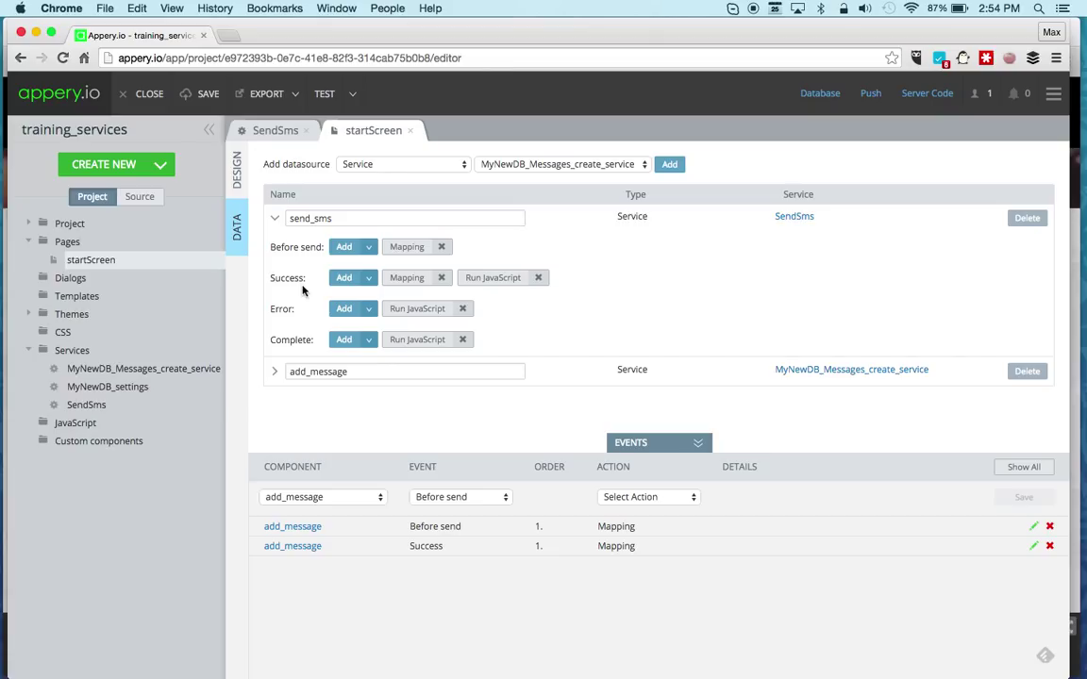
left_click(368, 278)
scroll(378, 321, "down", 4)
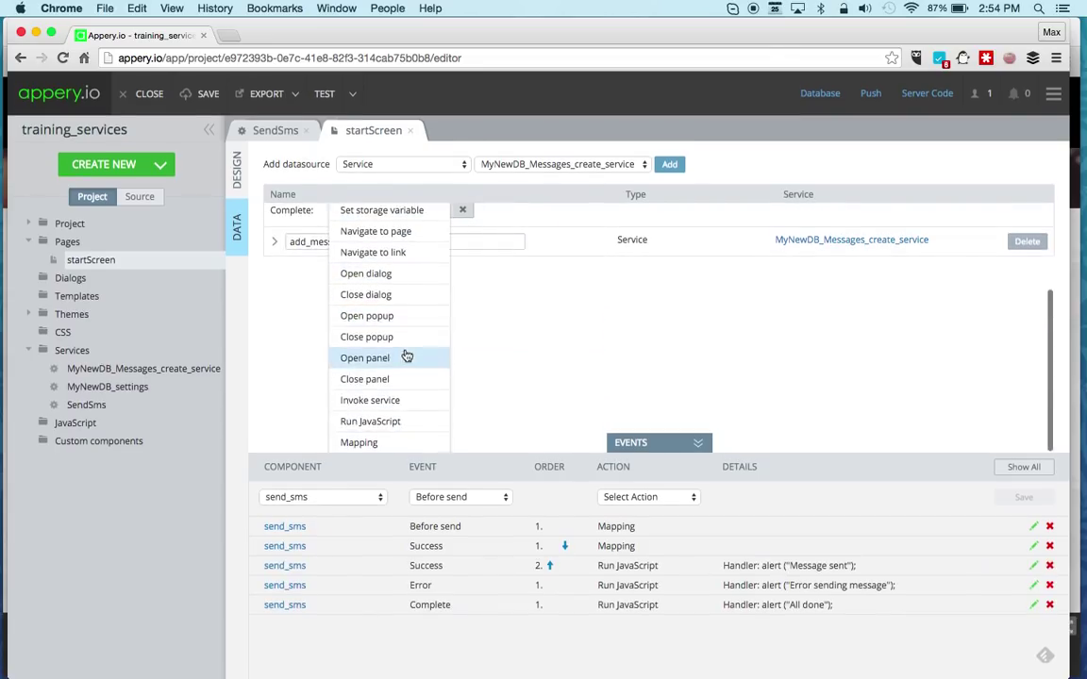
left_click(400, 411)
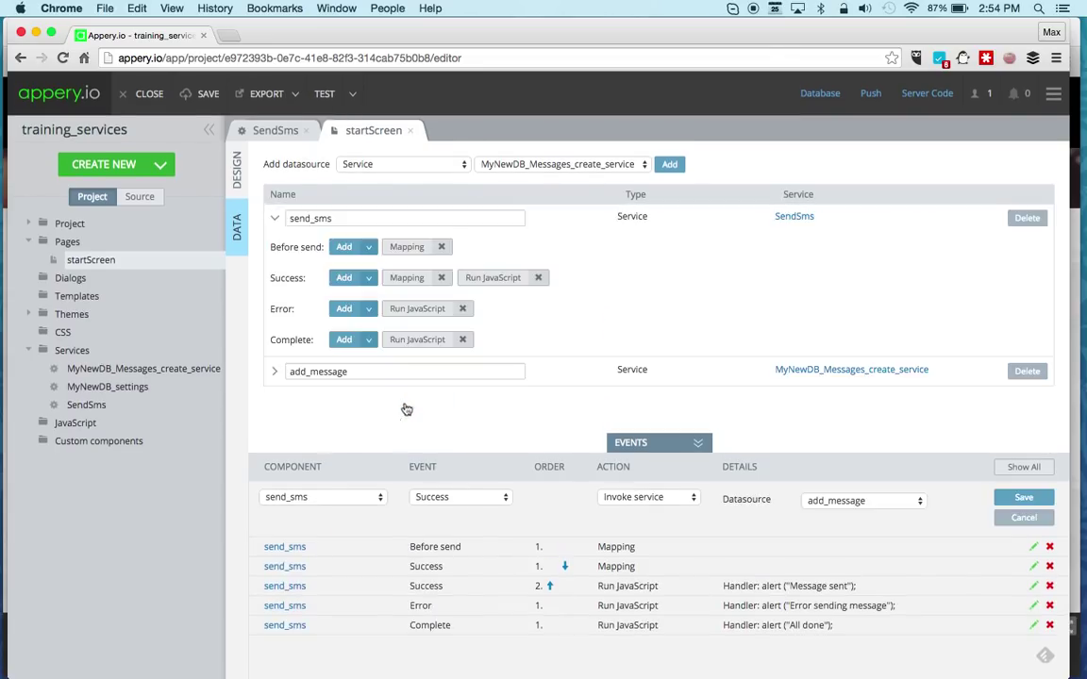
left_click(873, 503)
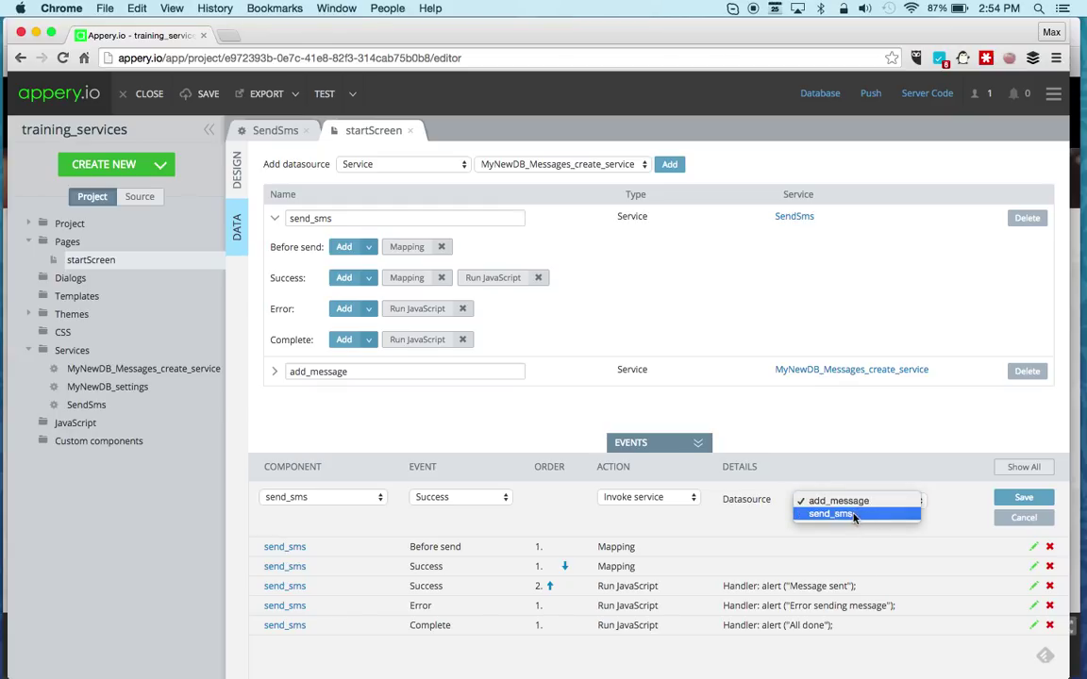
left_click(883, 501)
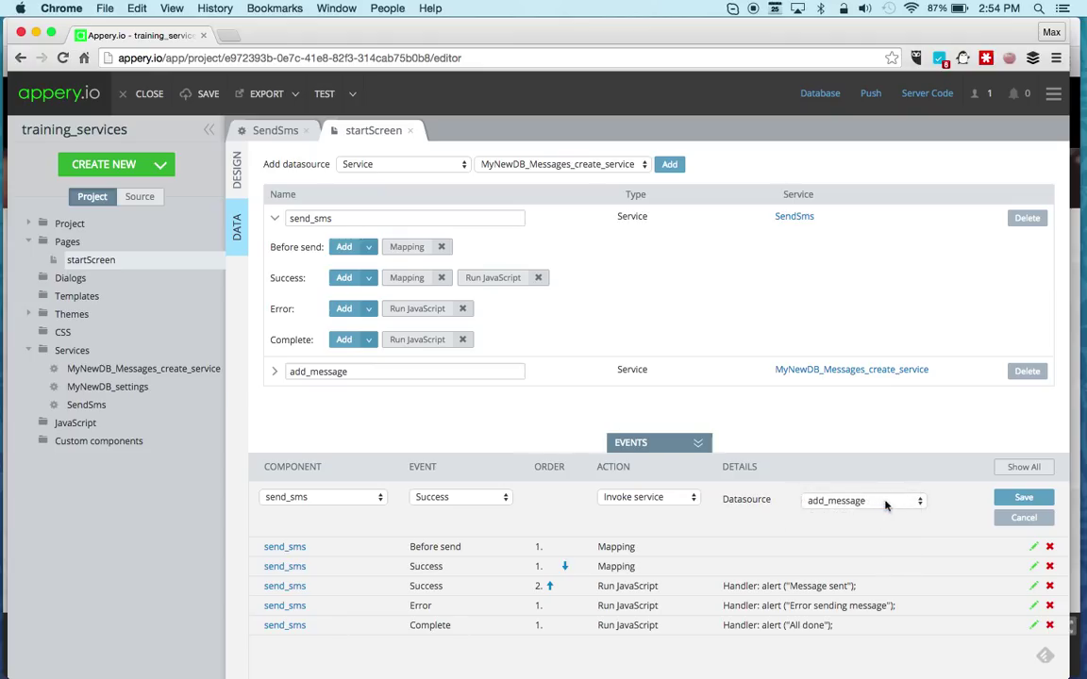
left_click(1019, 500)
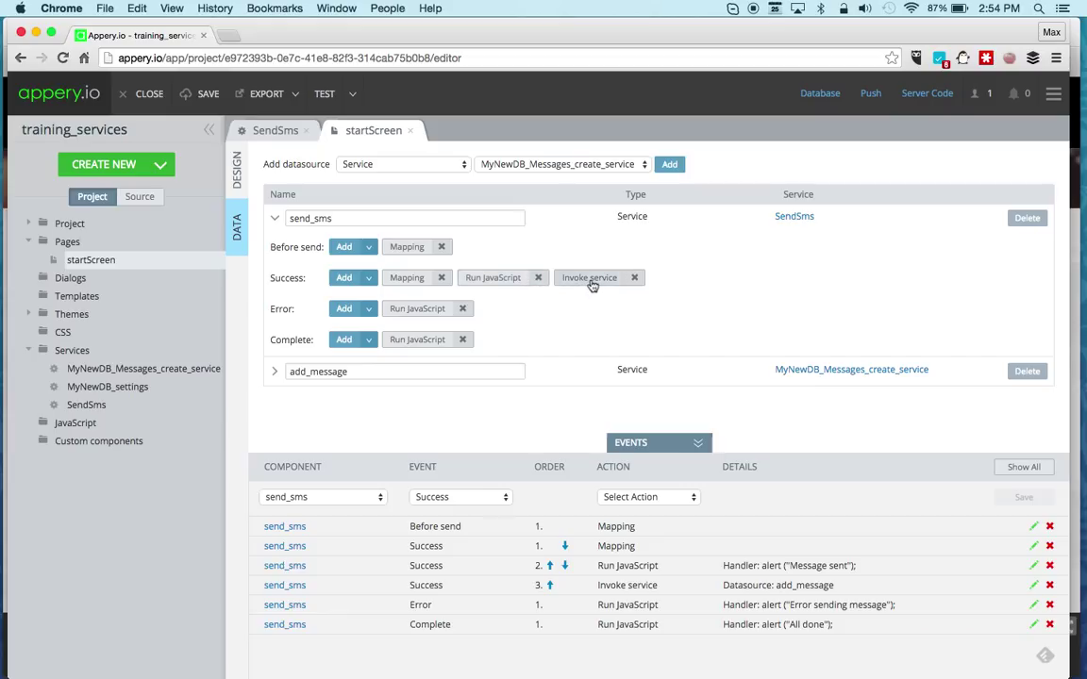
- Move the add_message Invoke service action ahead of the Run JavaScript alert, then return to SendSms
left_click_drag(593, 285, 438, 285)
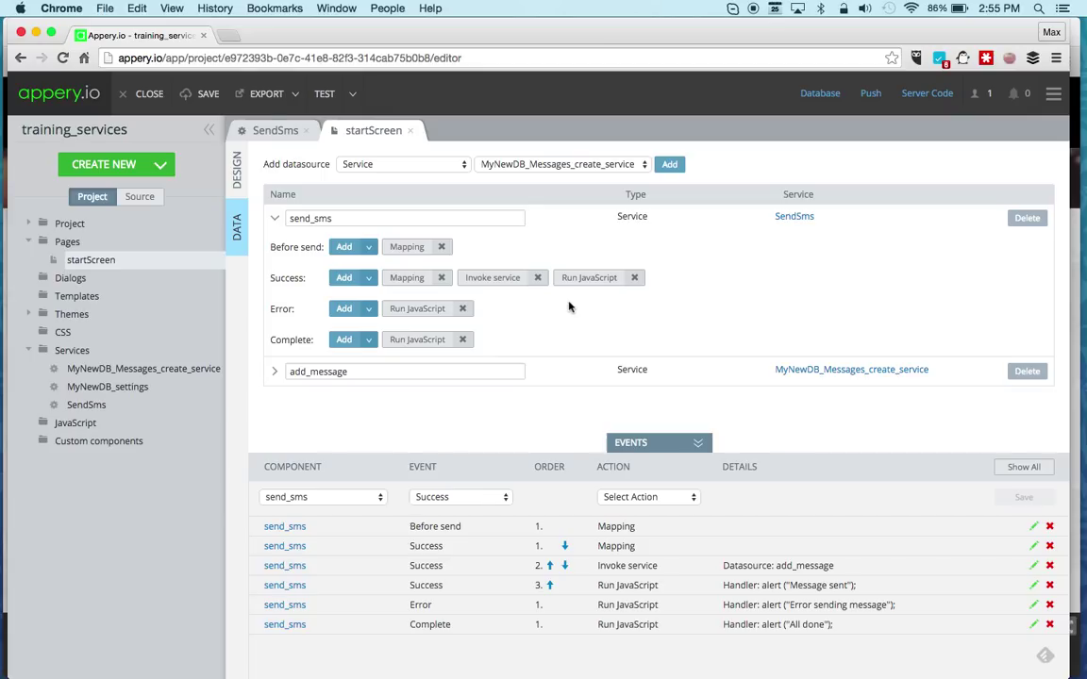
left_click(277, 130)
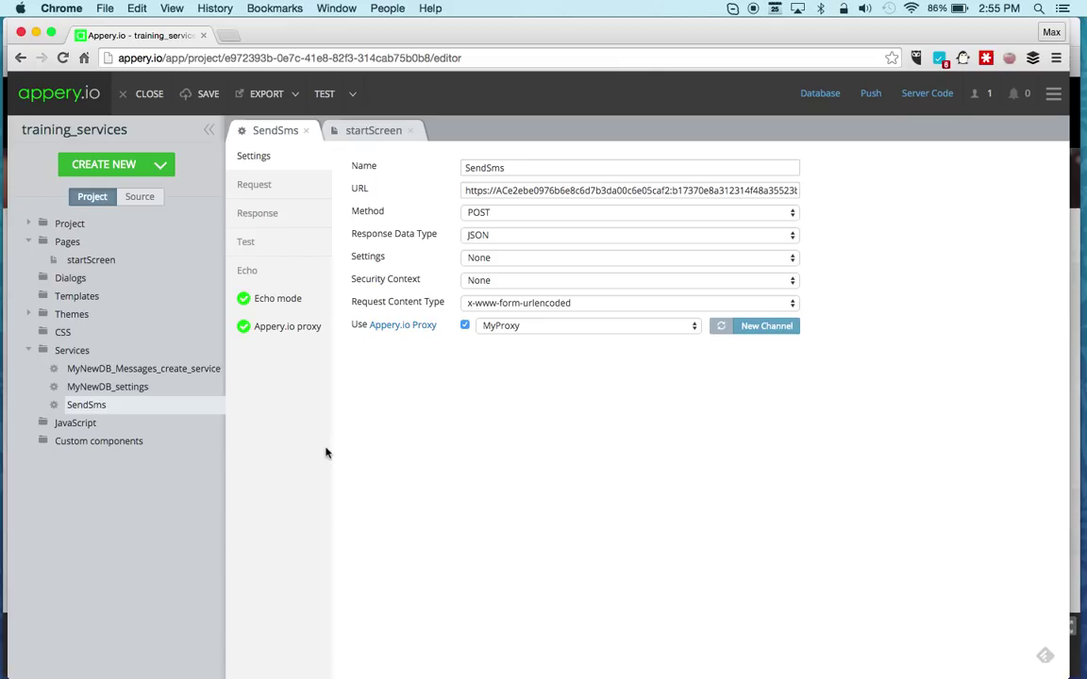
- Review the settings and request headers of MyNewDB_Messages_create_service
left_click(109, 370)
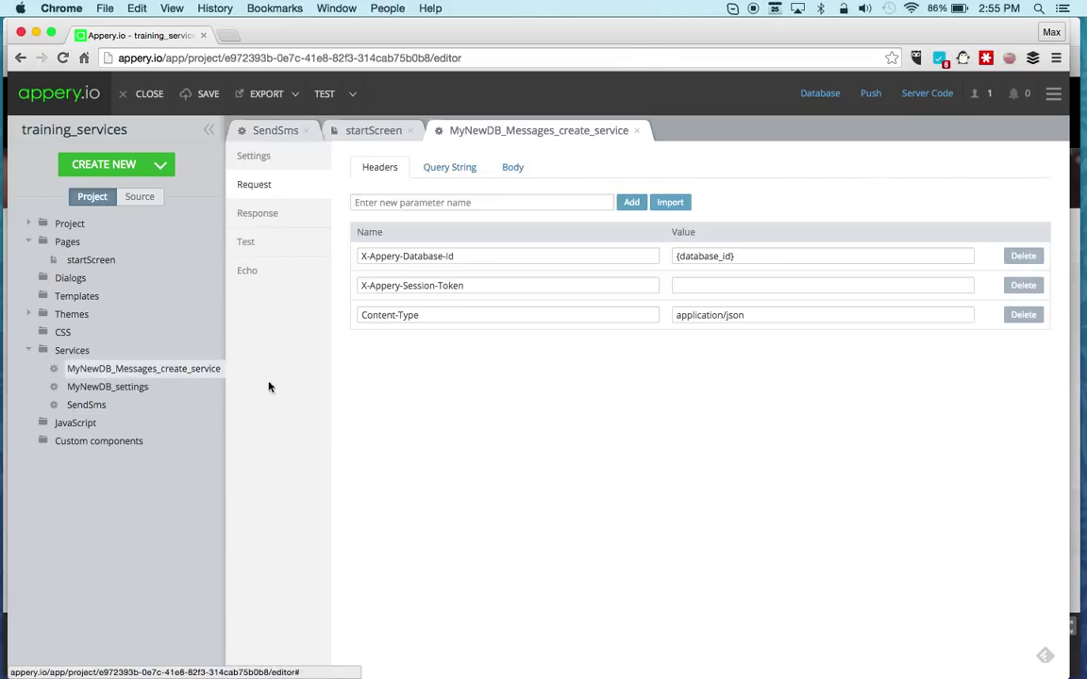
left_click(276, 167)
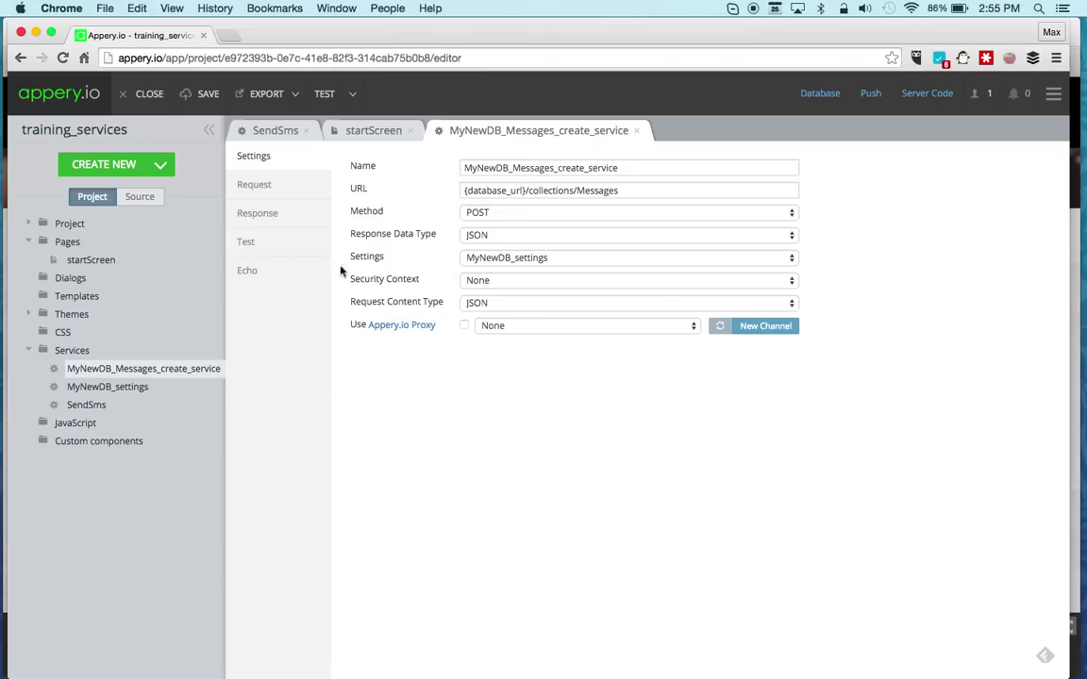
left_click(279, 185)
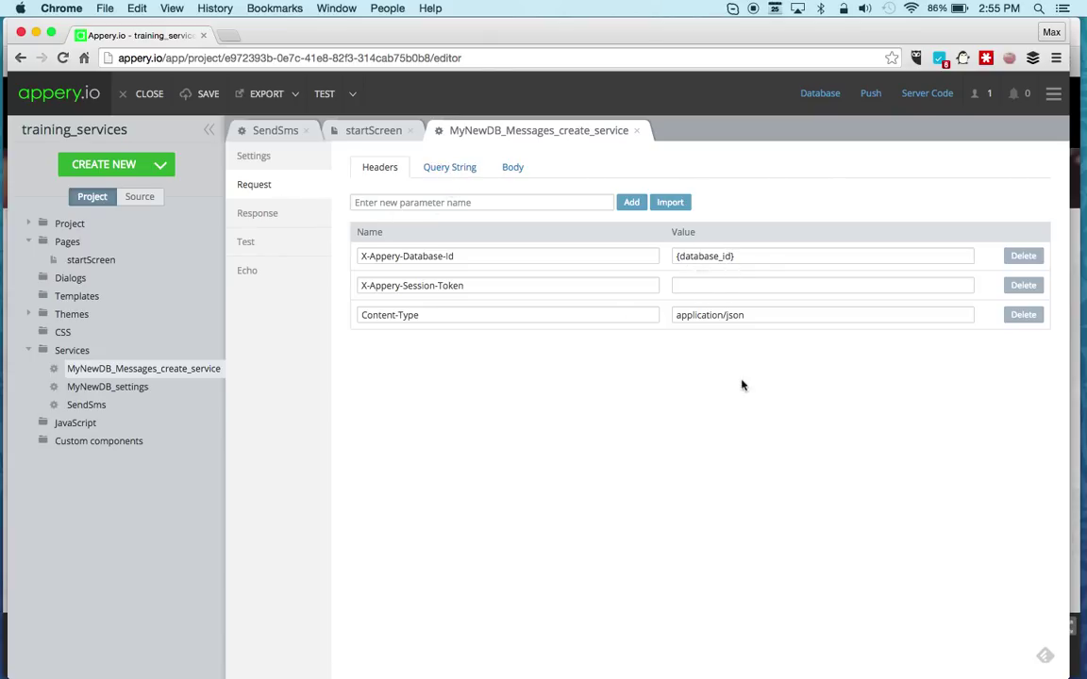
left_click(283, 156)
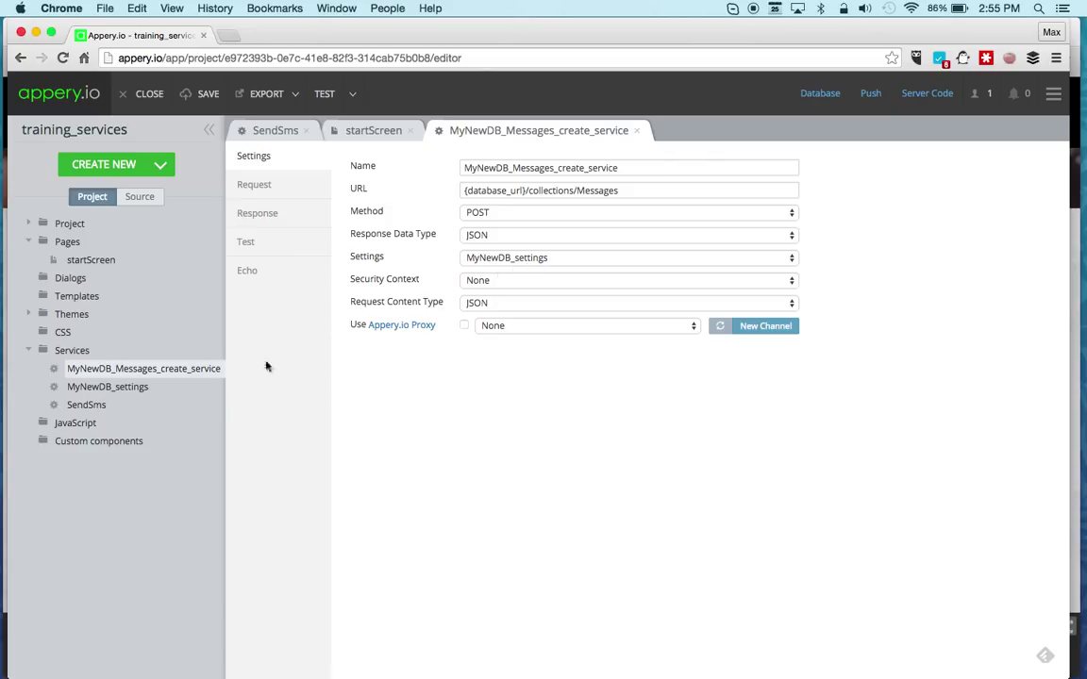
- Inspect the database_url and database_id default values in MyNewDB_settings, then reopen SendSms
left_click(135, 388)
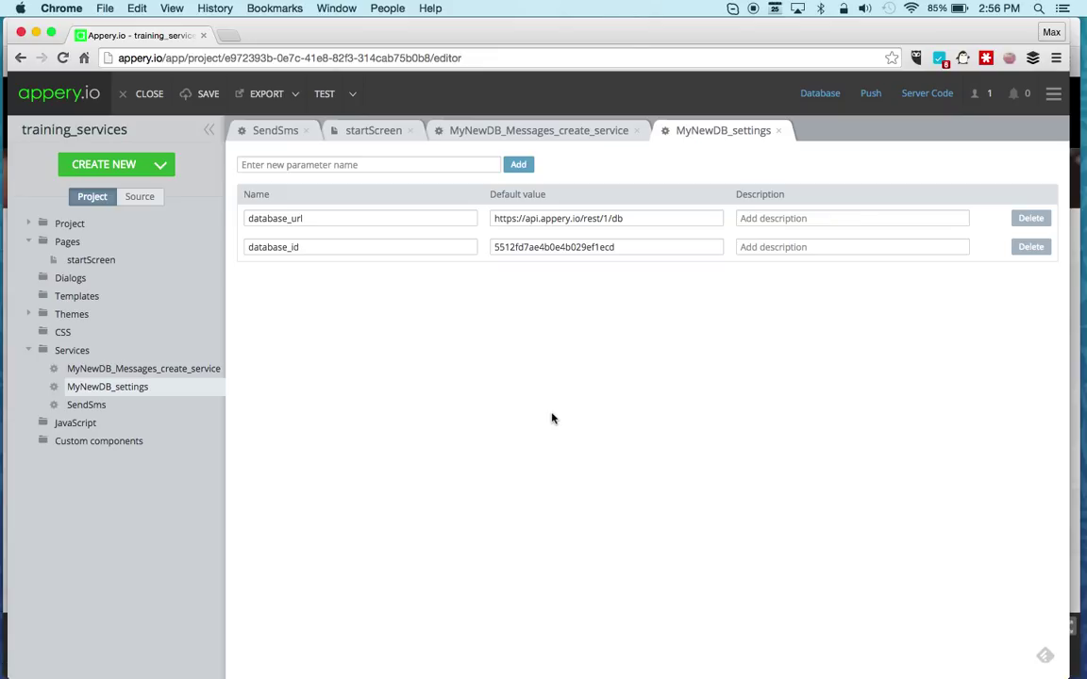
left_click(645, 218)
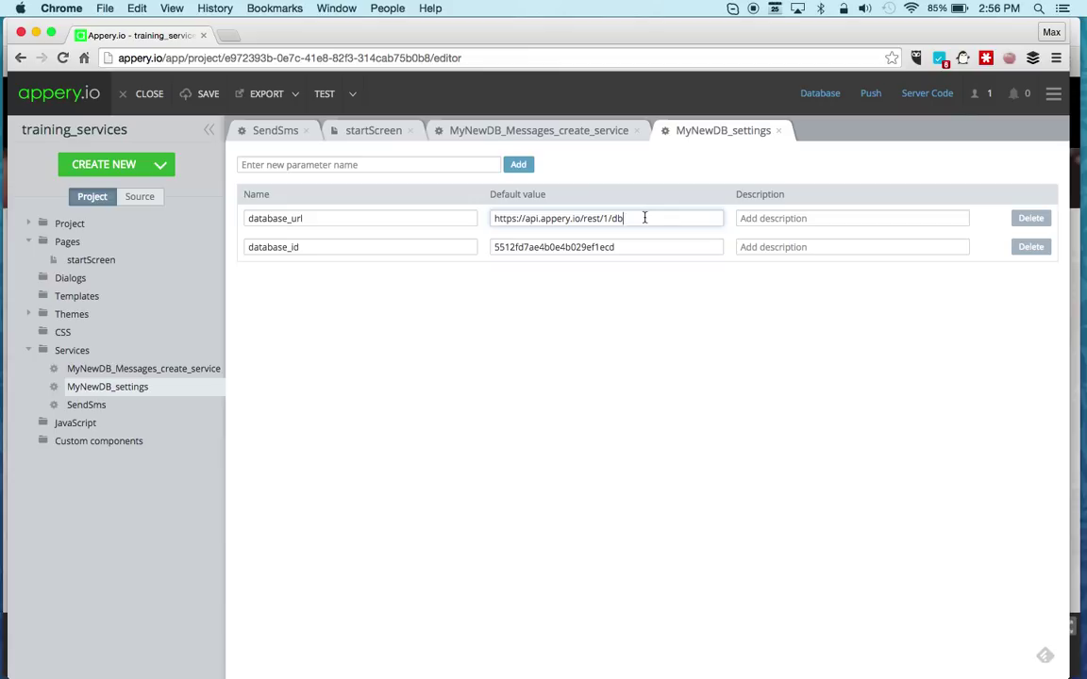
left_click(645, 248)
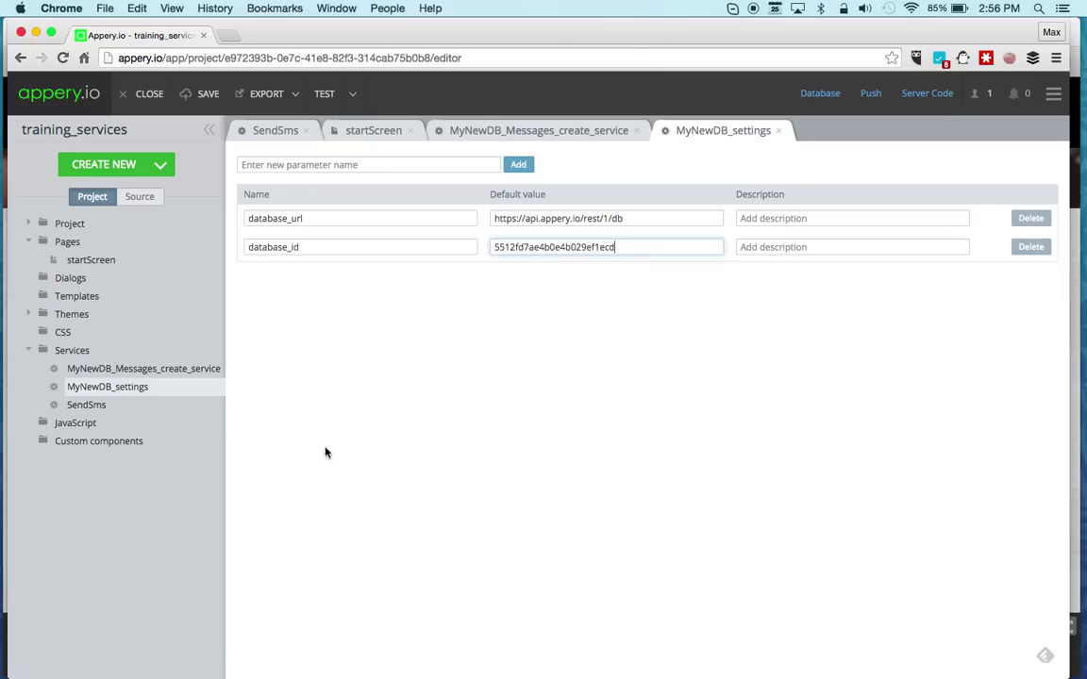
left_click(99, 407)
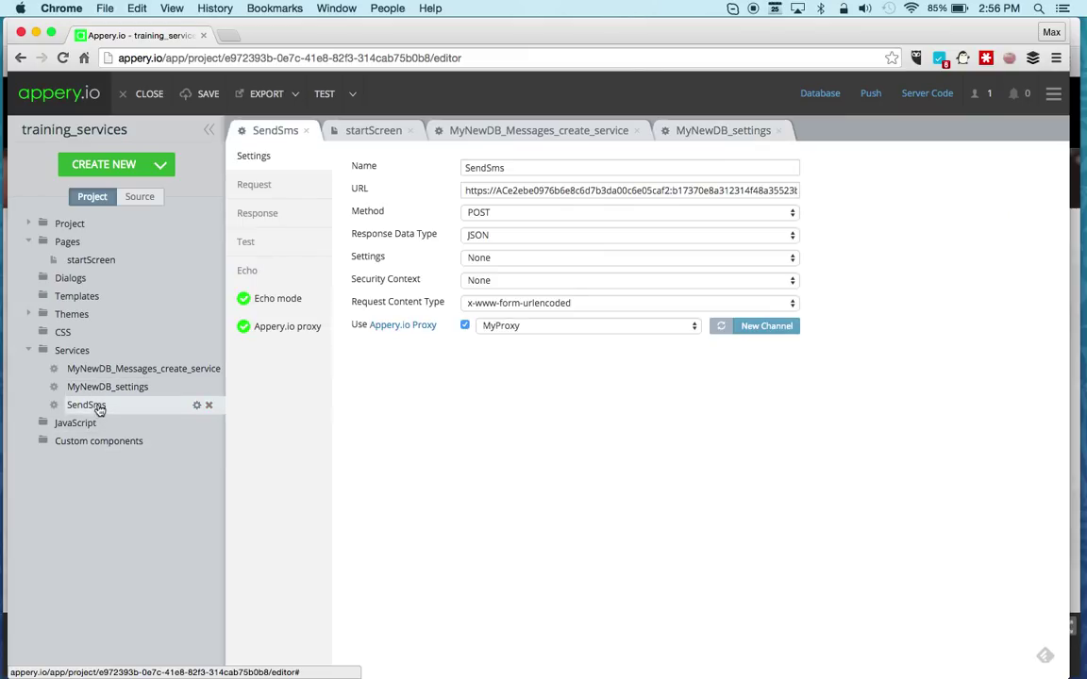
- Create a new Settings (REST settings) service named Twilio_settings
left_click(161, 168)
left_click(147, 274)
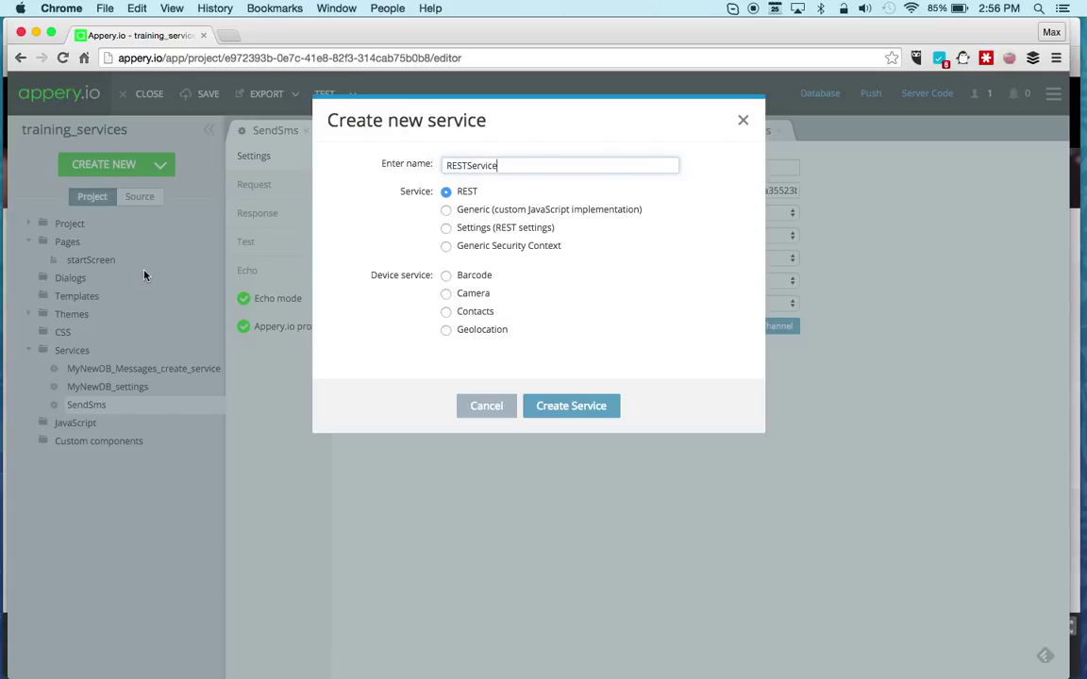
double_click(530, 165)
type("Twilio_settings")
left_click(470, 231)
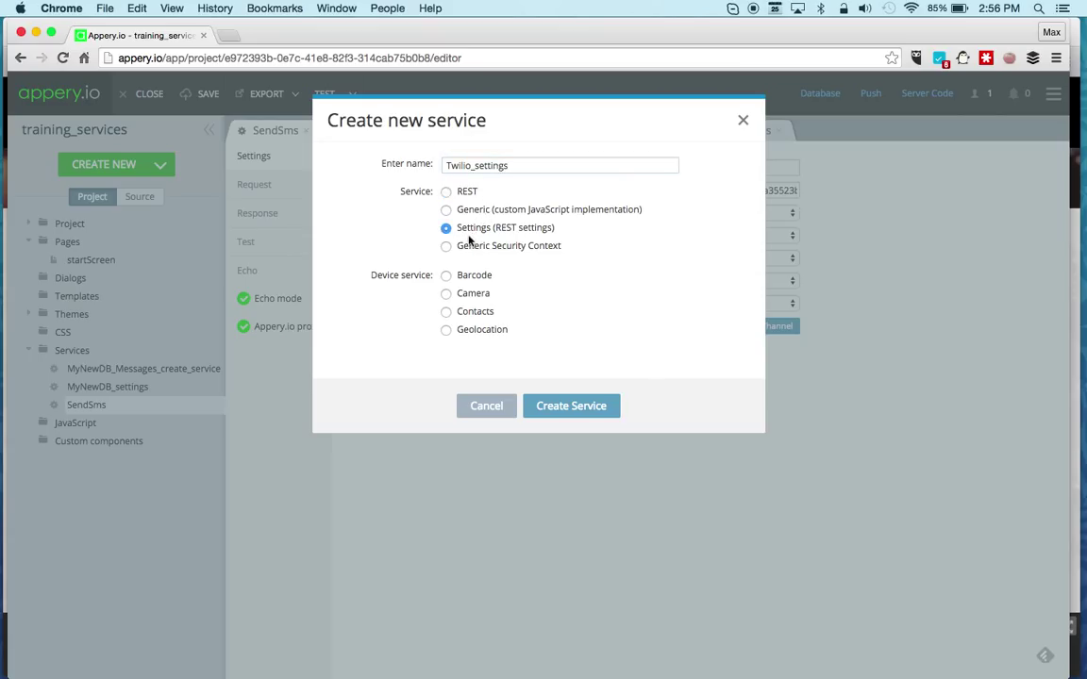
left_click(560, 408)
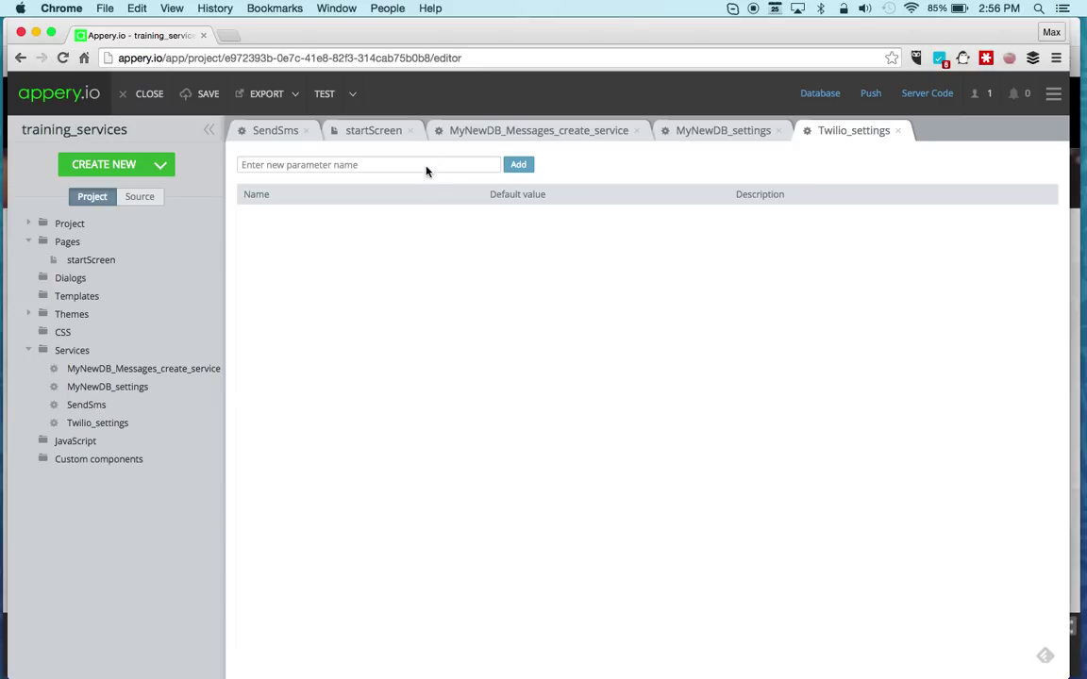
- Add AccountSid and AuthToken parameters to Twilio_settings and remove the leftover empty row
left_click(425, 169)
type("AccountSid")
key("Return")
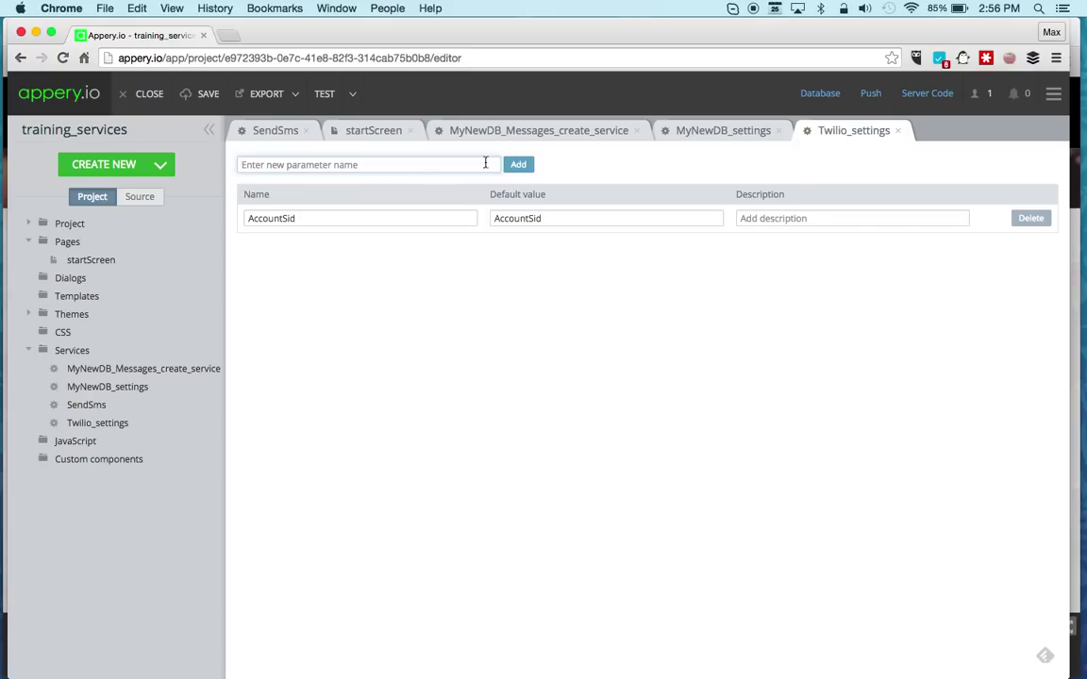
left_click(518, 165)
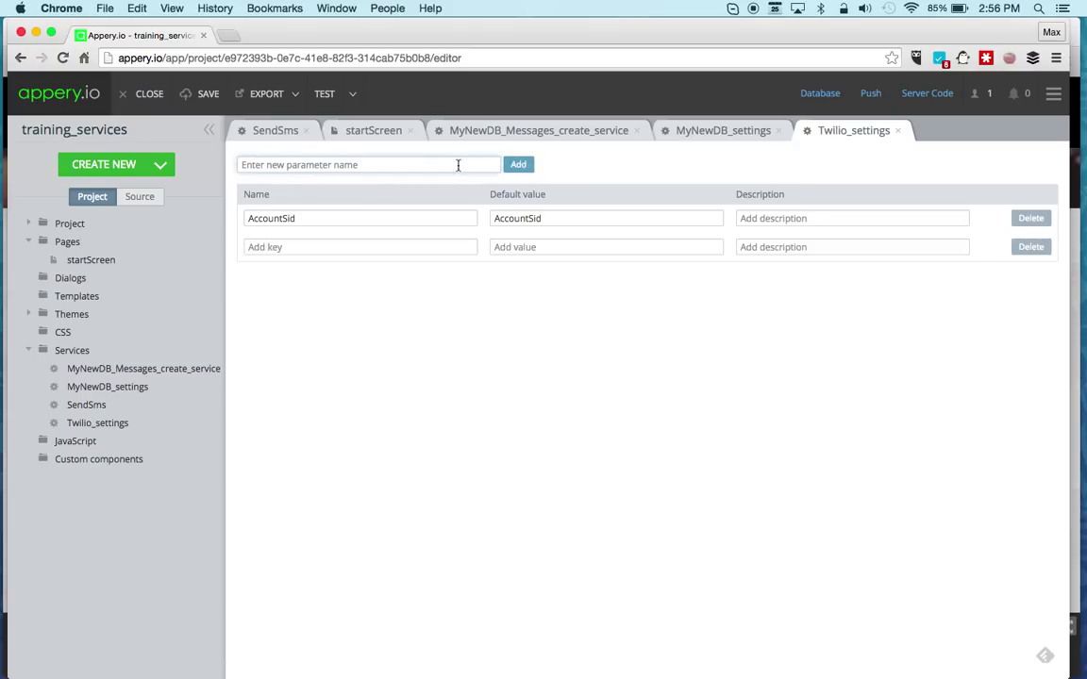
type("AuthToken")
left_click(519, 166)
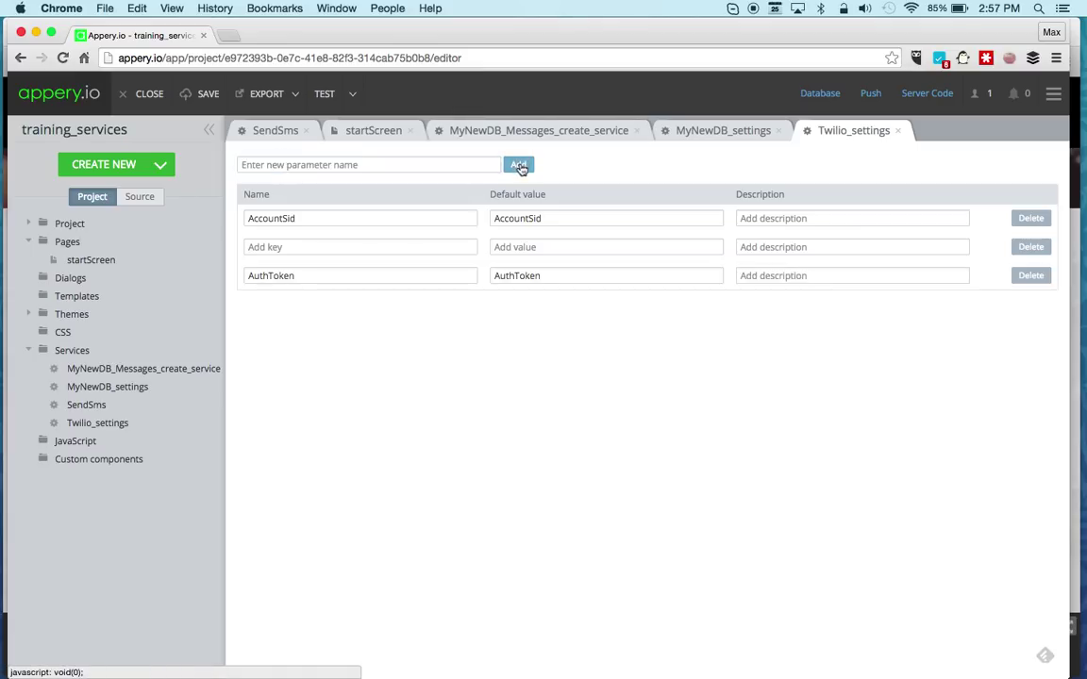
left_click(1030, 246)
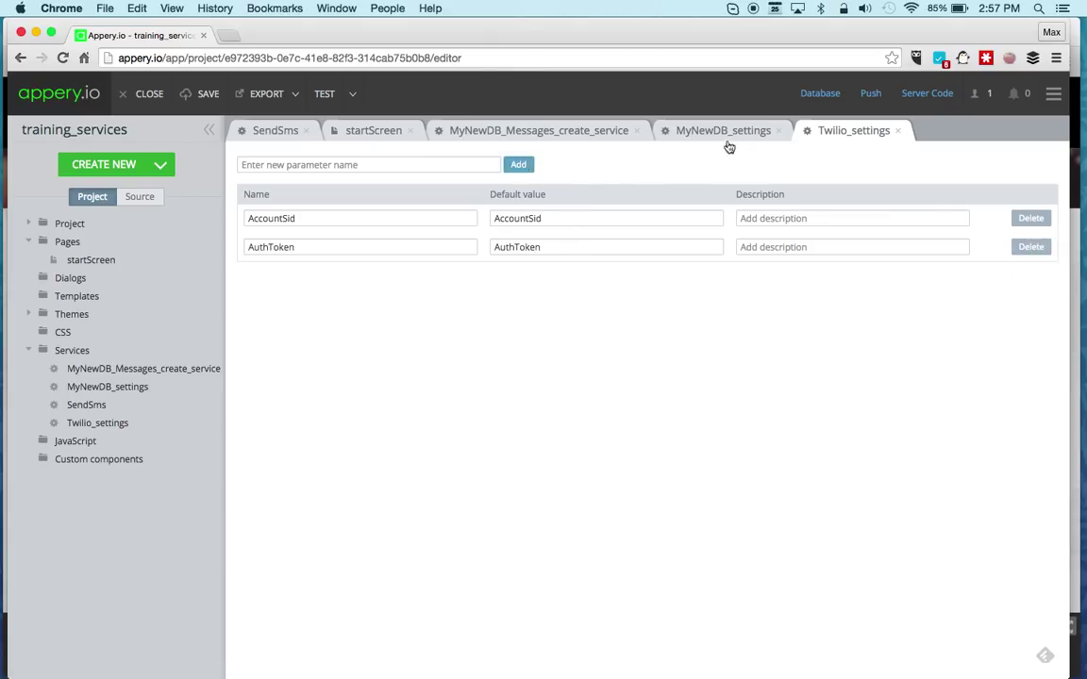
- Copy the account SID from the SendSms URL into AccountSid's default value
left_click(255, 130)
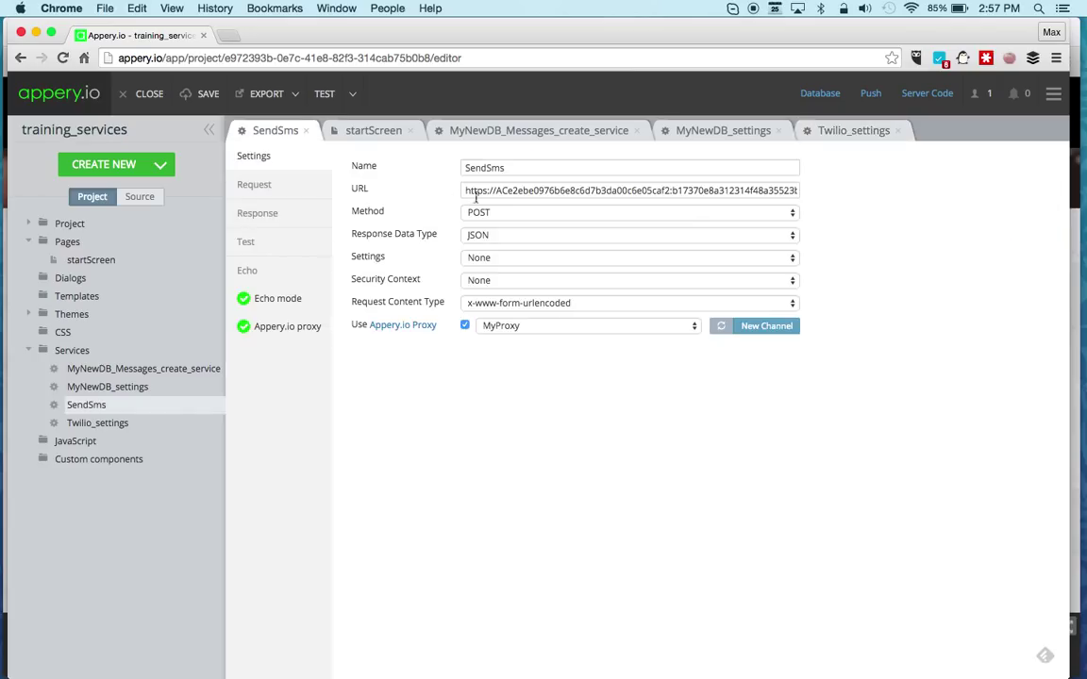
left_click_drag(499, 191, 669, 193)
key("super+c")
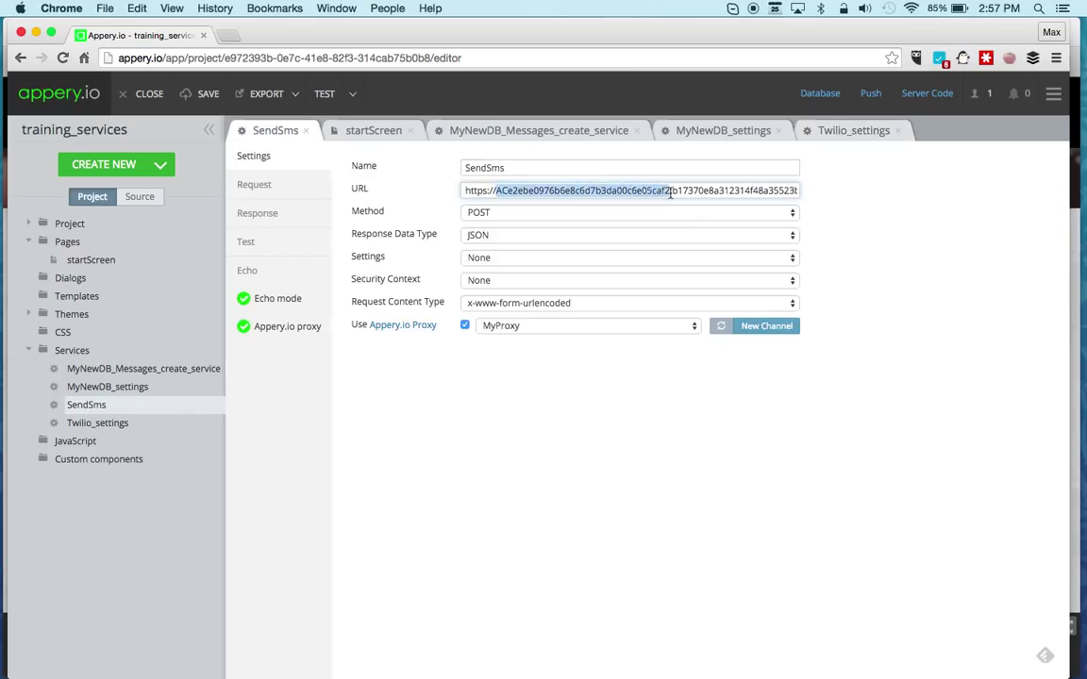
left_click(831, 131)
double_click(557, 219)
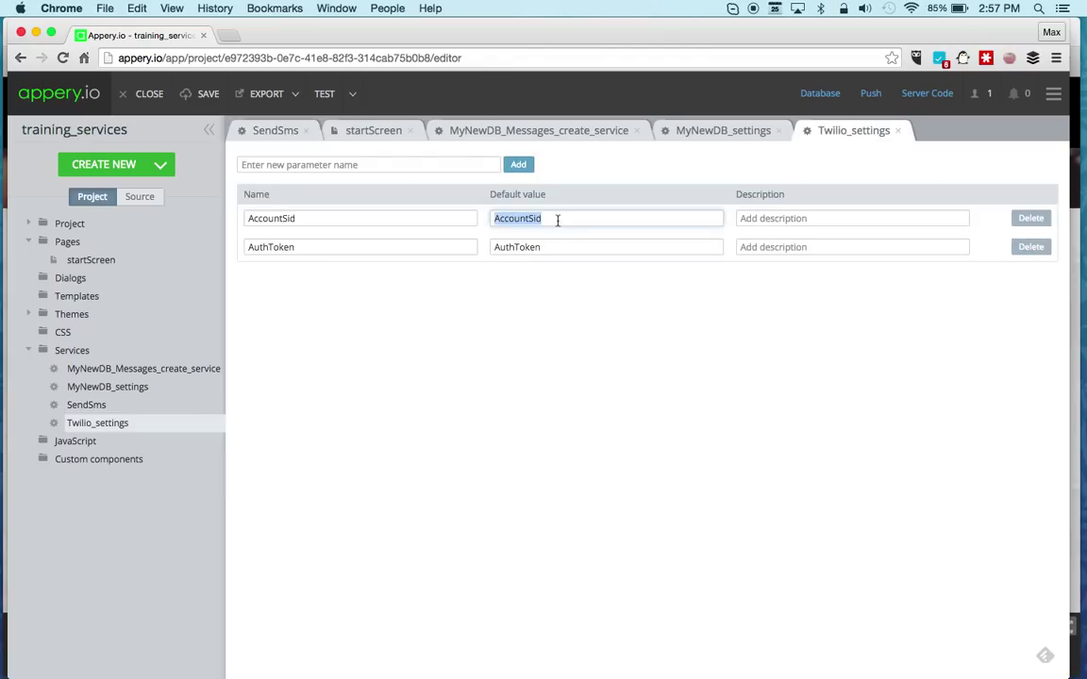
key("super+v")
- Copy the auth token from the SendSms URL into AuthToken's default value and save the project
left_click(275, 132)
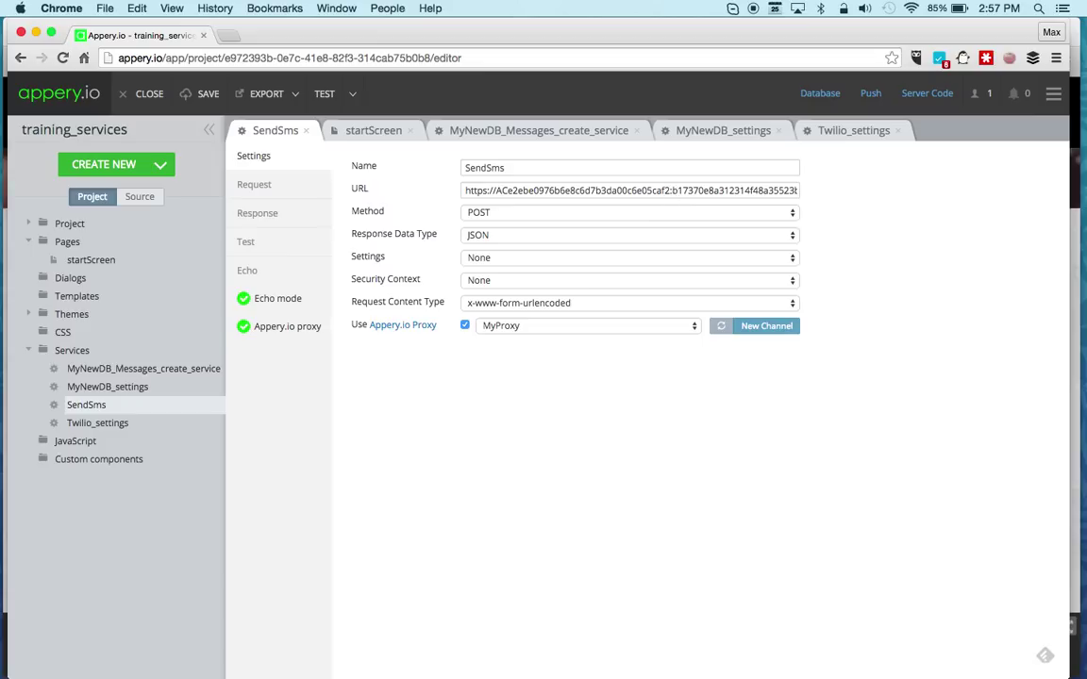
left_click(735, 190)
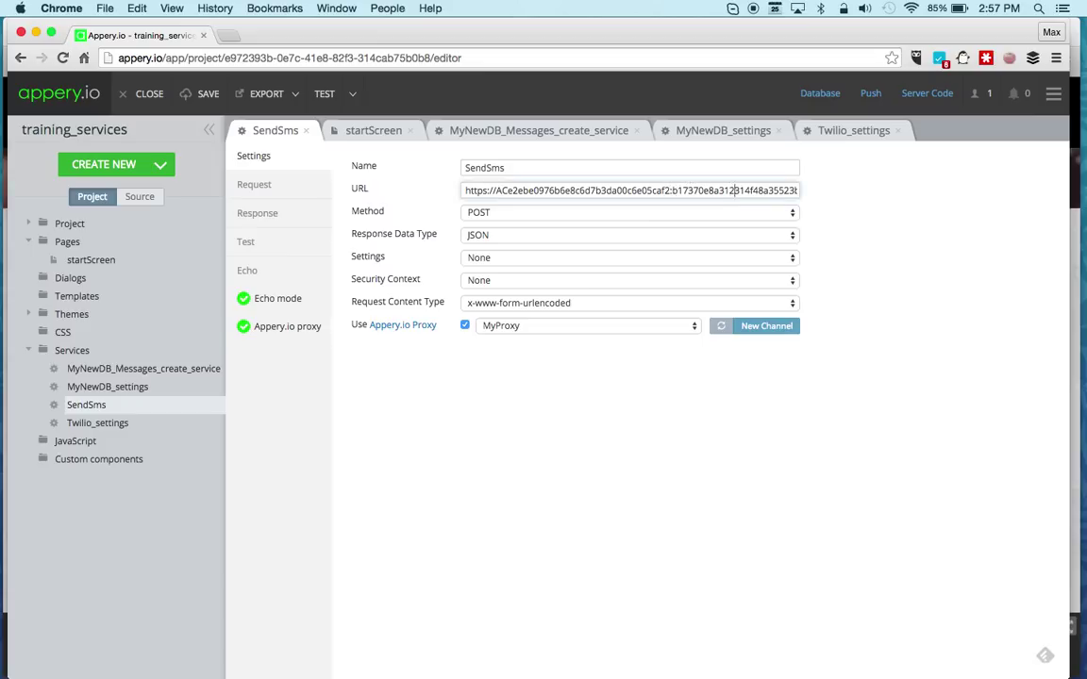
left_click(797, 191)
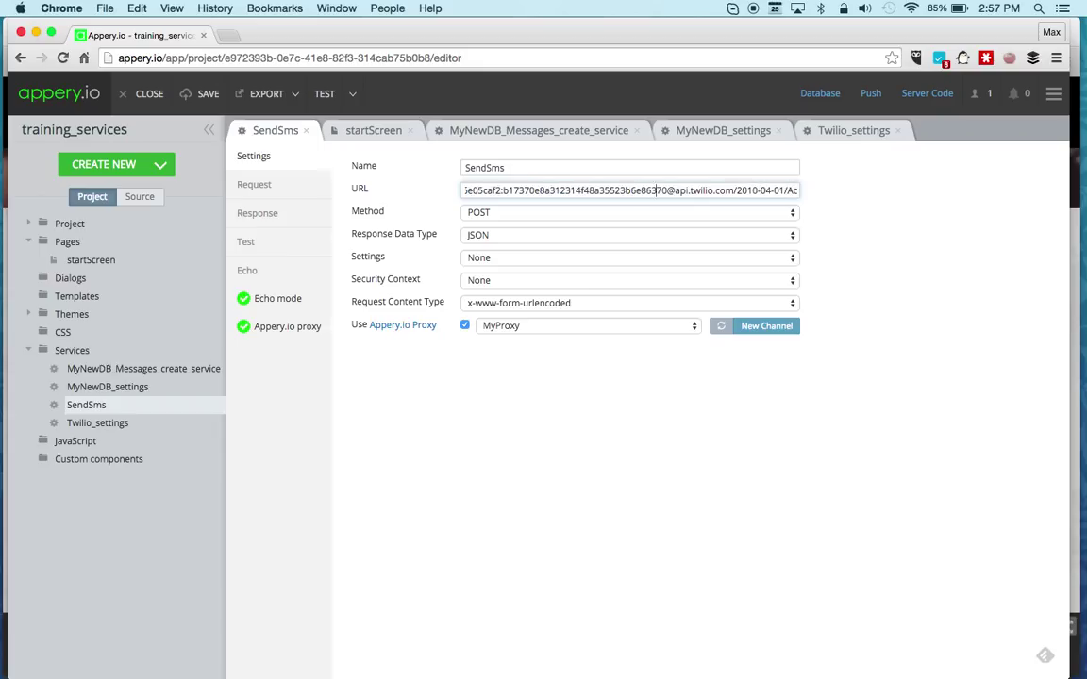
left_click_drag(503, 191, 666, 191)
key("super+c")
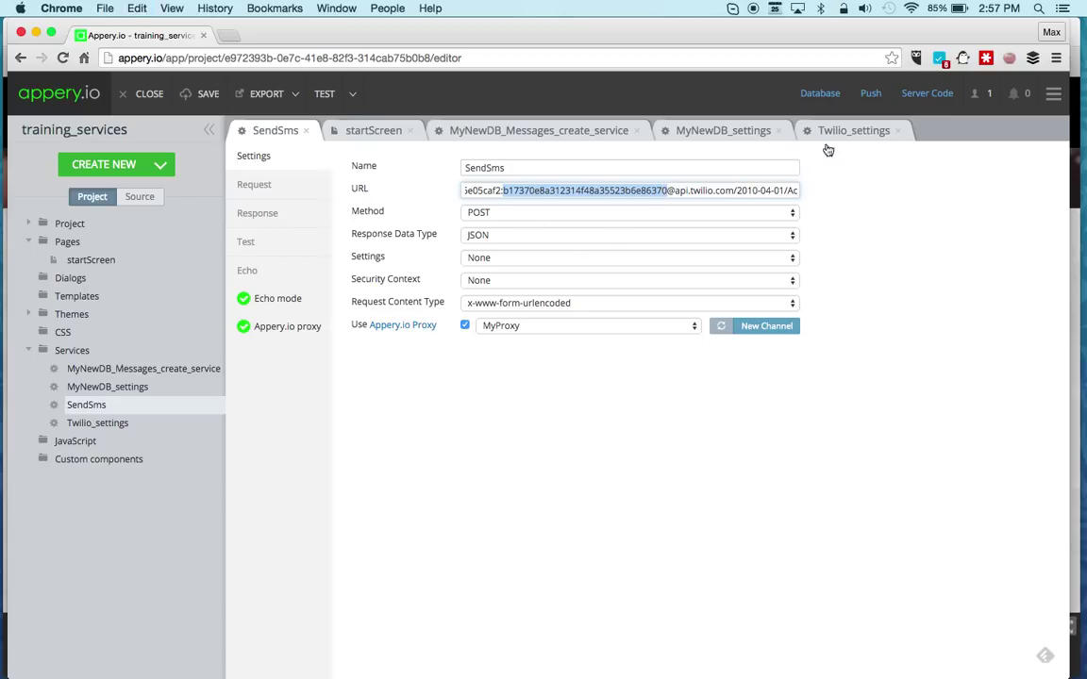
left_click(852, 131)
left_click(582, 246)
double_click(583, 246)
key("super+v")
left_click(578, 366)
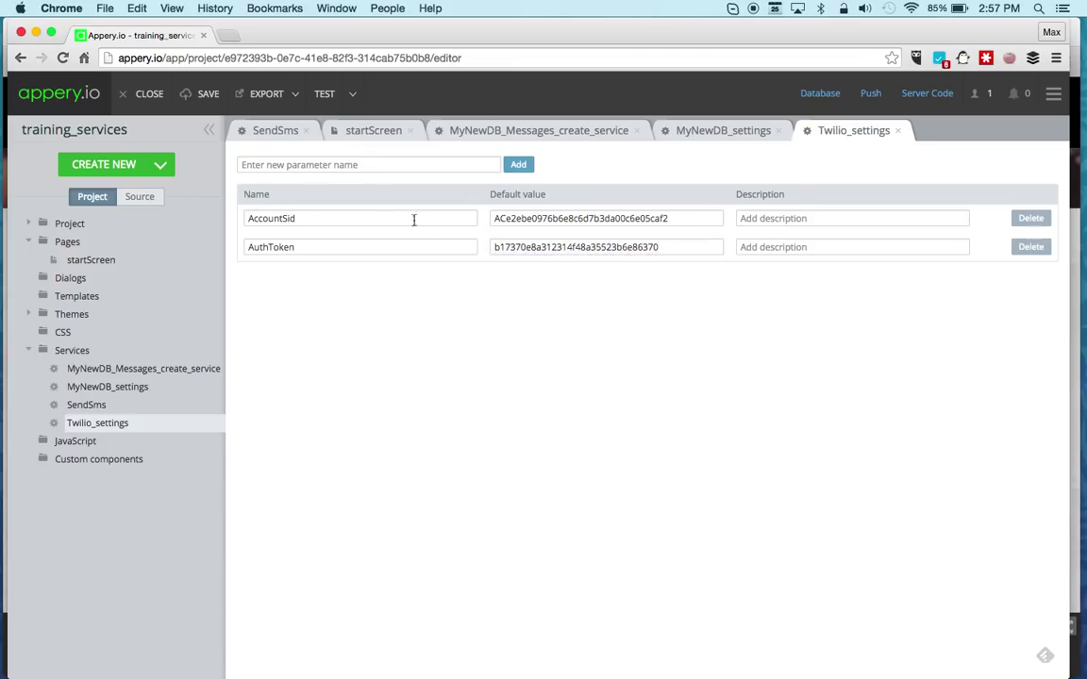
left_click(206, 95)
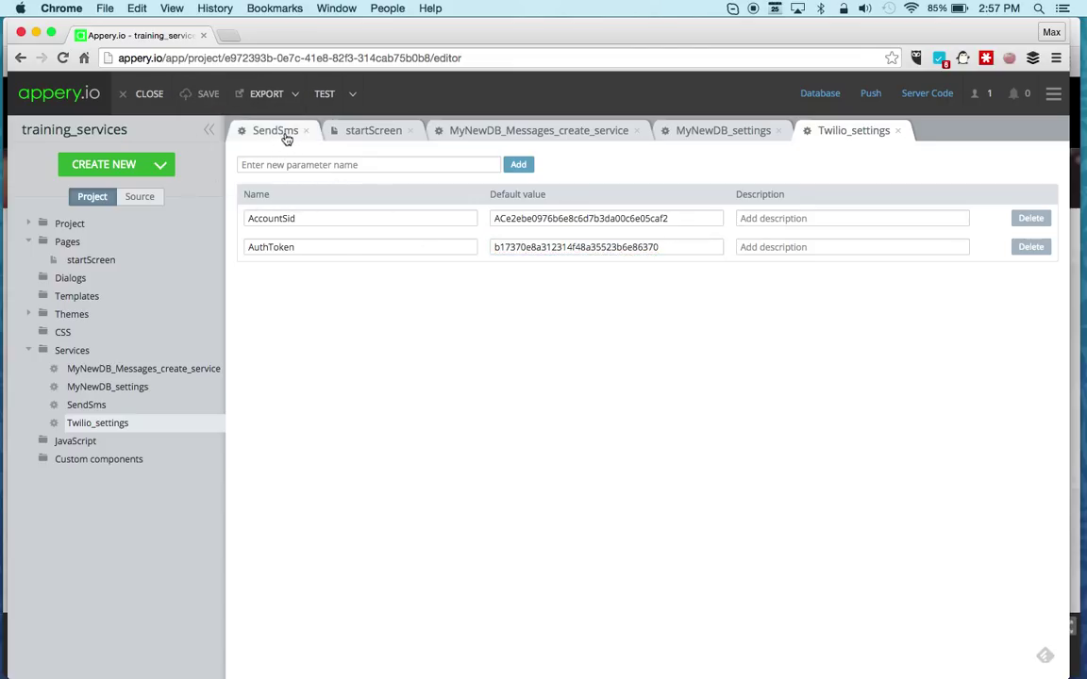
- Link SendSms to Twilio_settings and replace the URL's hard-coded credentials with {AccountSid}:{AuthToken}
left_click(285, 132)
left_click(508, 259)
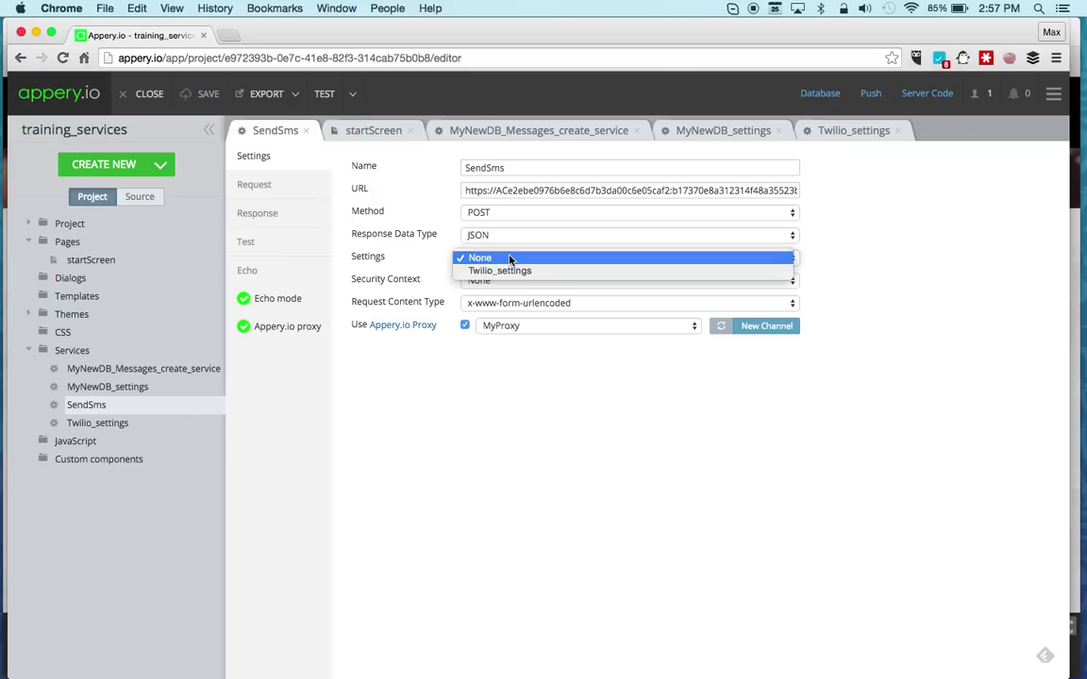
left_click(500, 271)
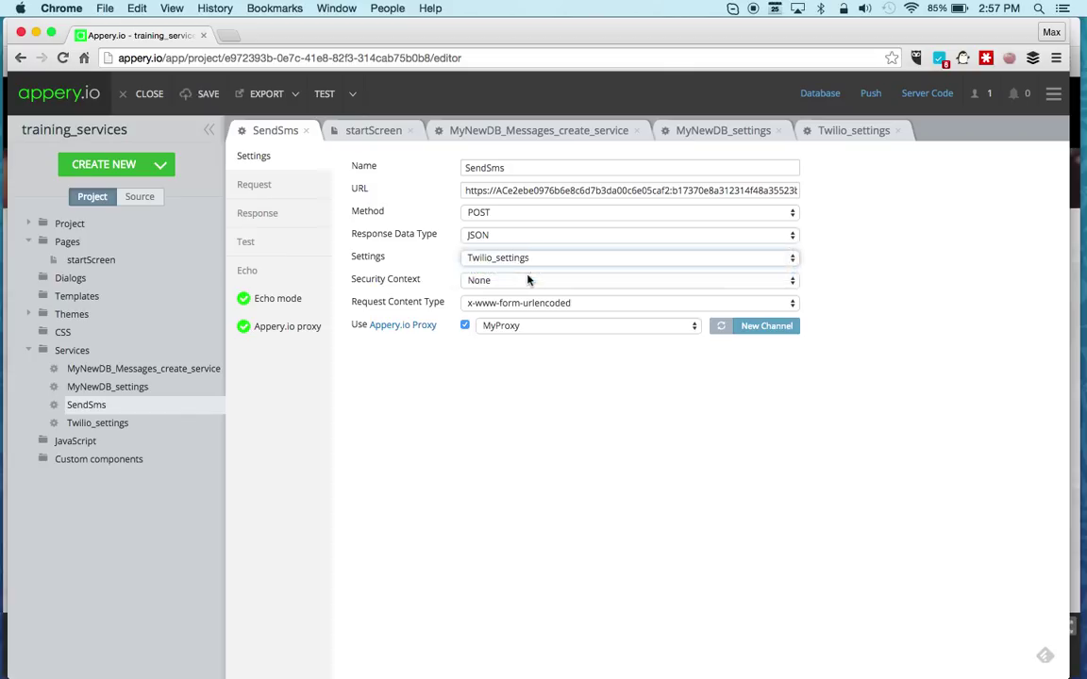
left_click(497, 191)
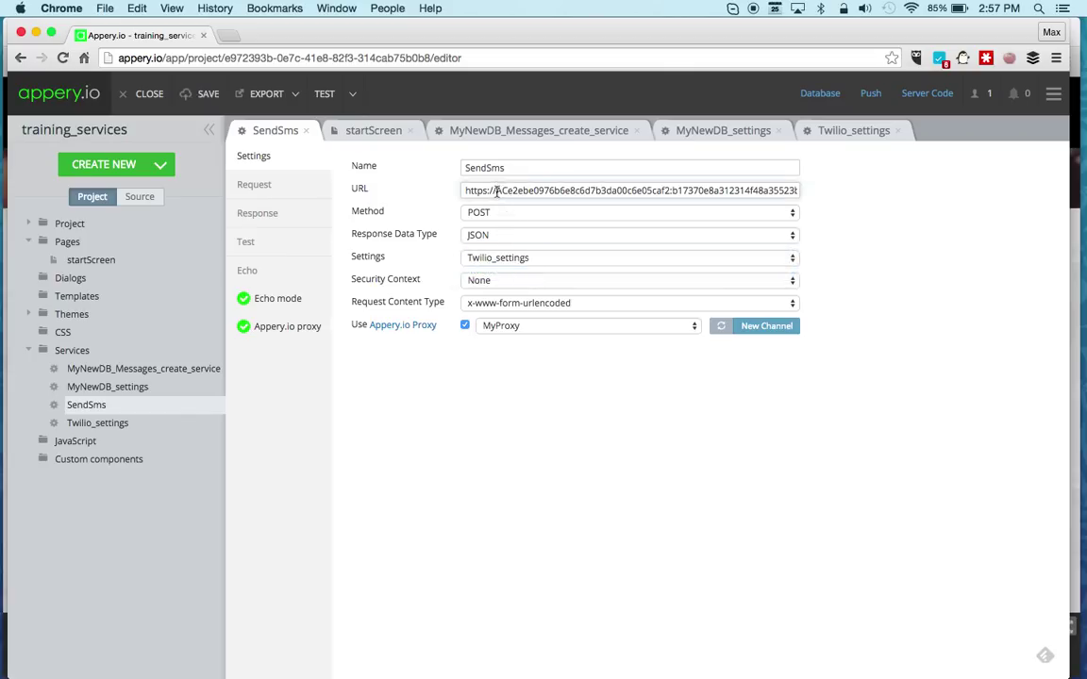
left_click_drag(498, 190, 670, 191)
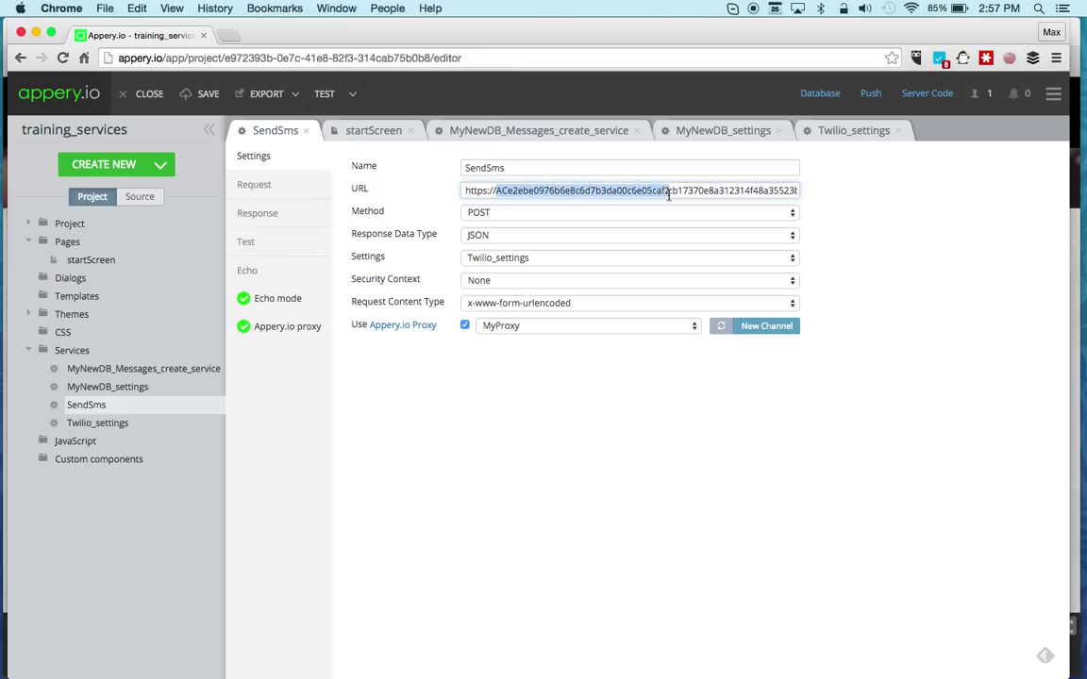
key("BackSpace")
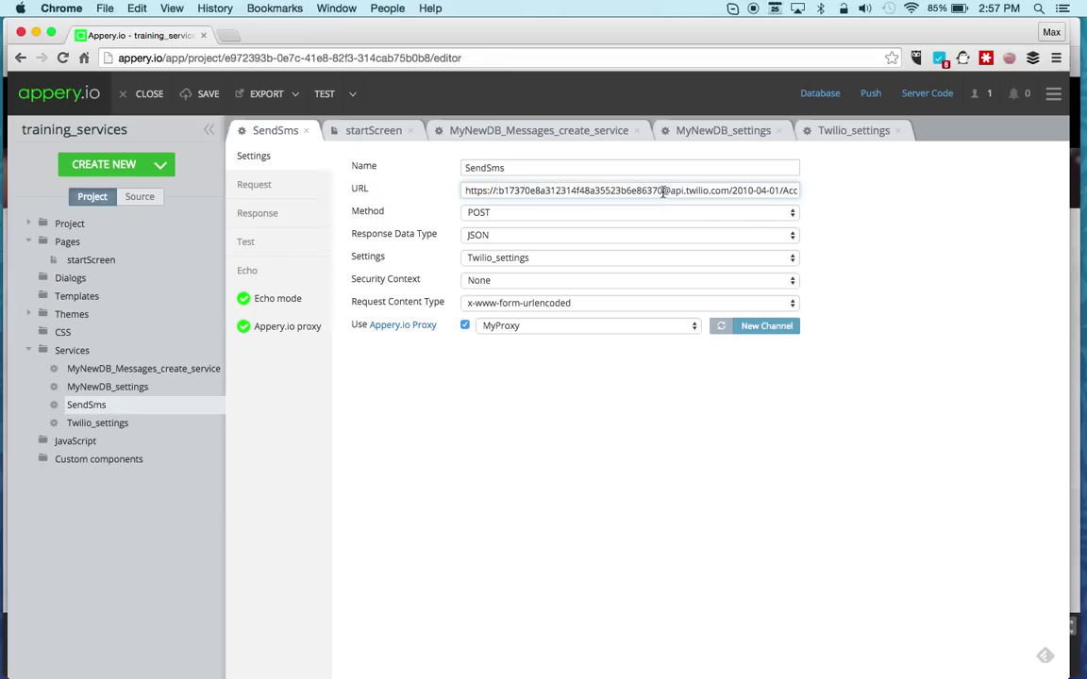
left_click_drag(665, 191, 497, 191)
key("BackSpace")
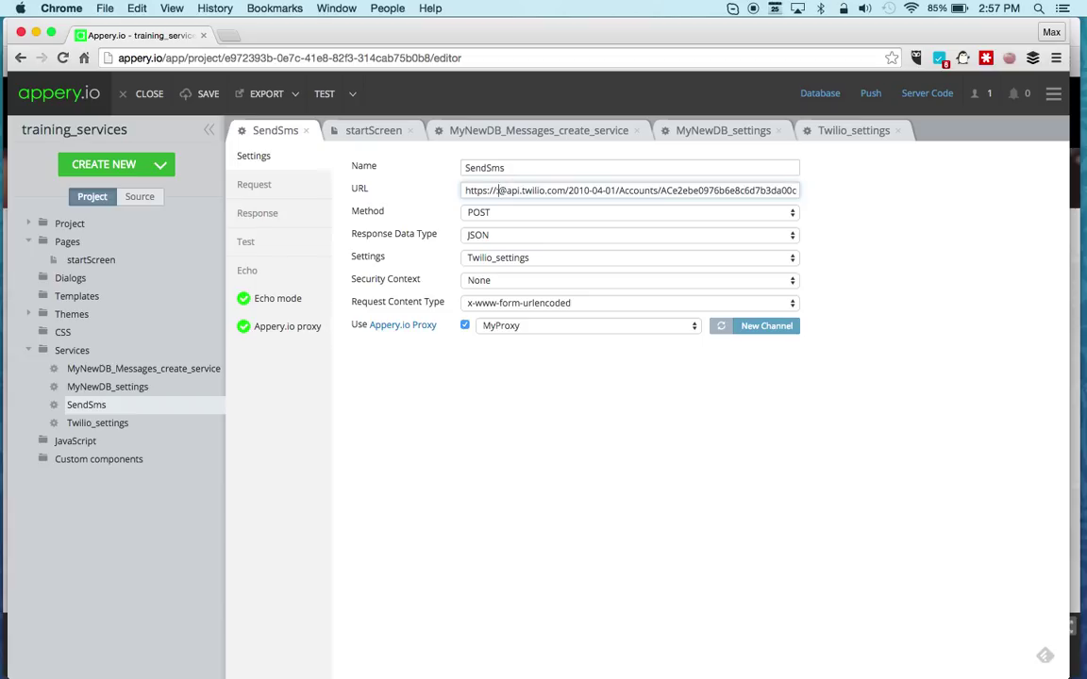
type("{}:")
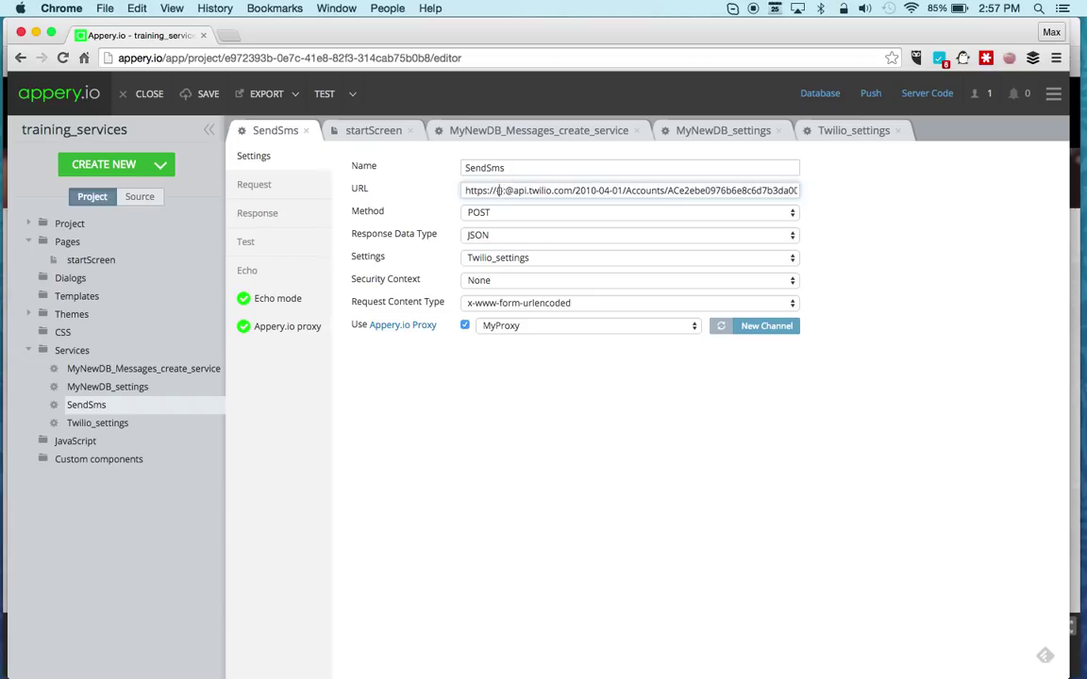
type("AccountSid")
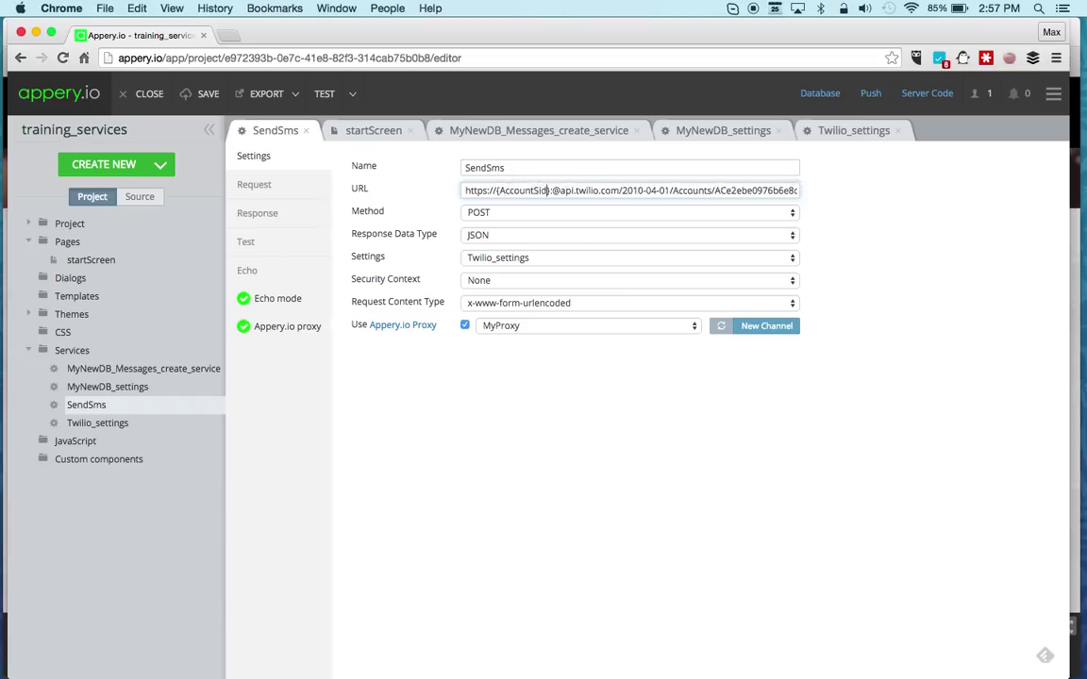
type("{Auth")
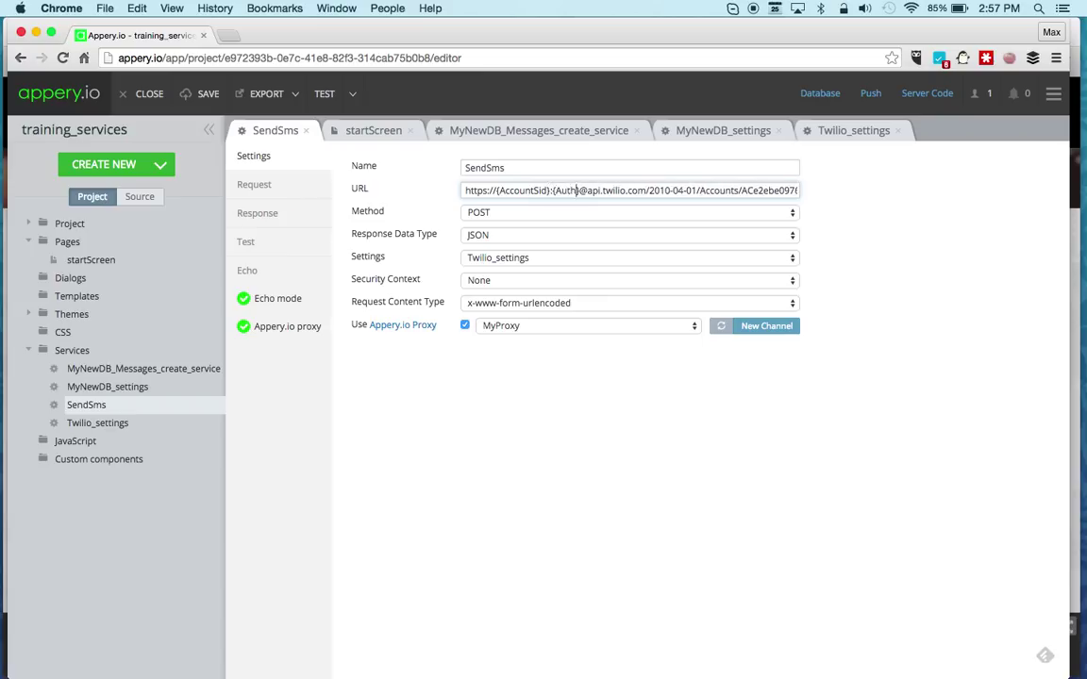
type("Token")
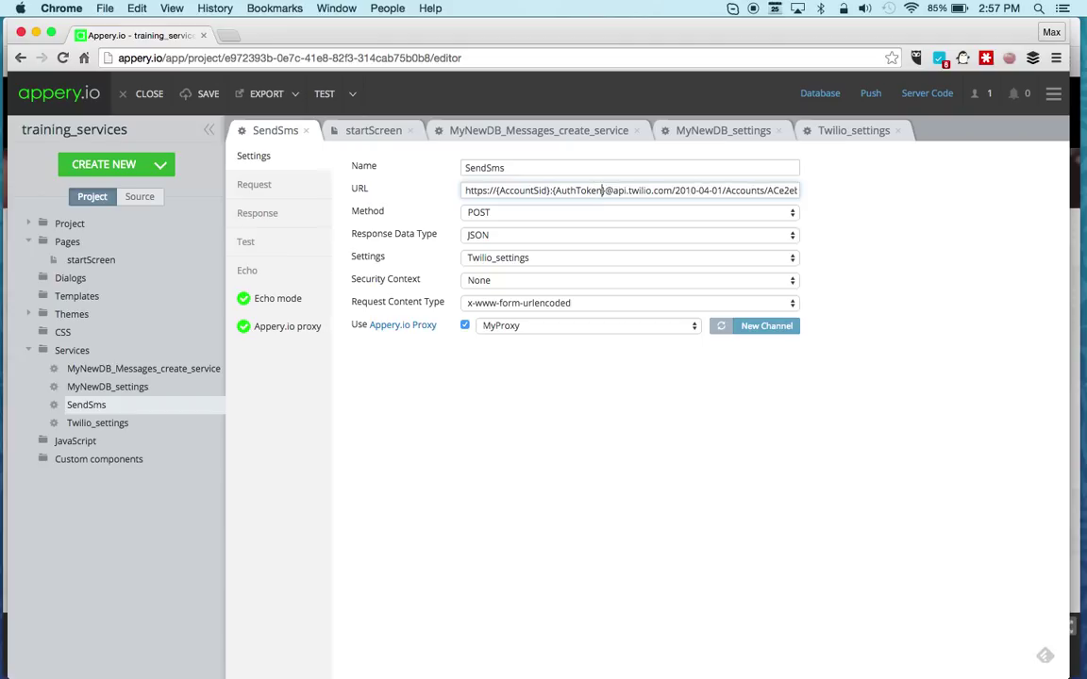
- Replace the SID in the URL's Accounts path with {AccountSid} and verify the Twilio_settings parameter names
left_click(744, 190)
scroll(745, 186, "right", 3)
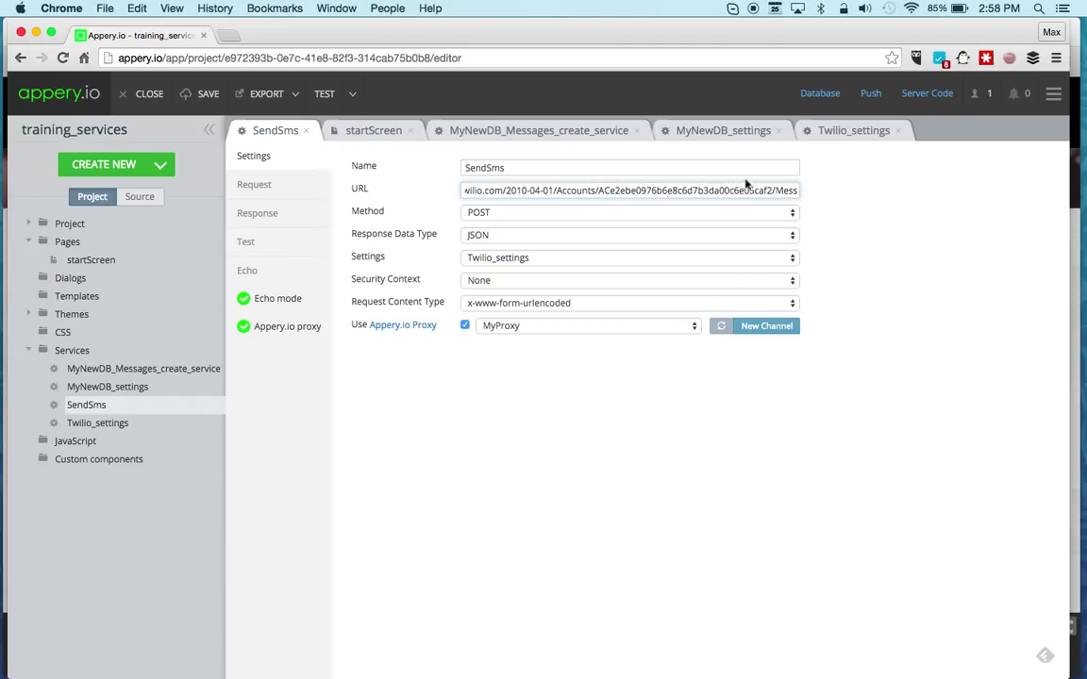
left_click_drag(599, 190, 772, 191)
key("BackSpace")
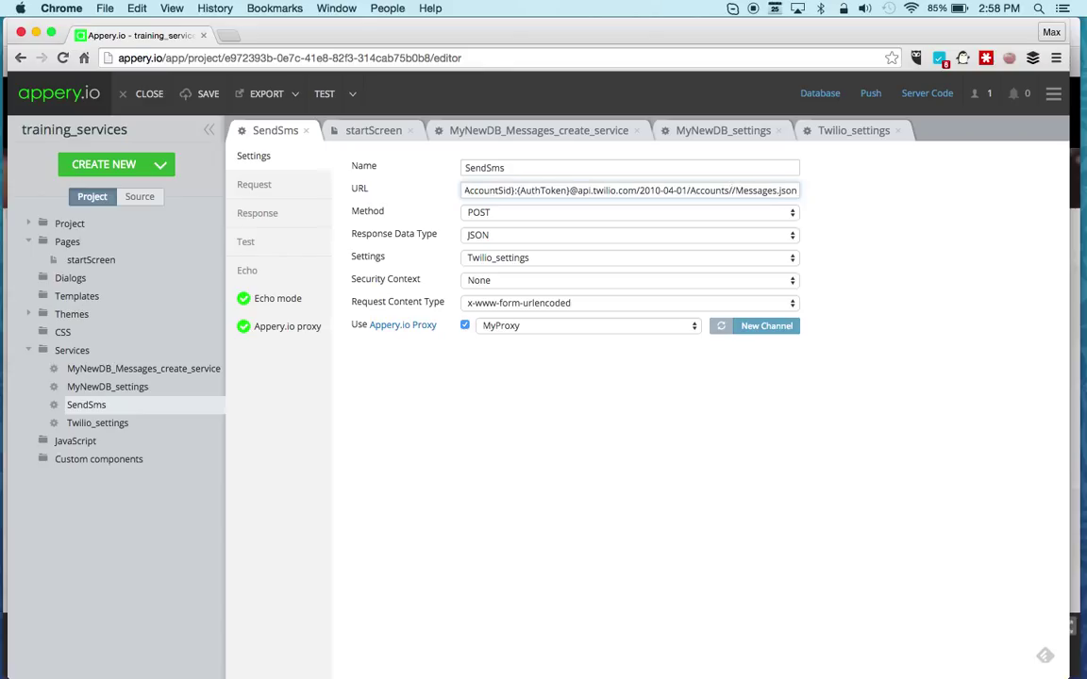
type("{AccountSid}")
left_click(737, 465)
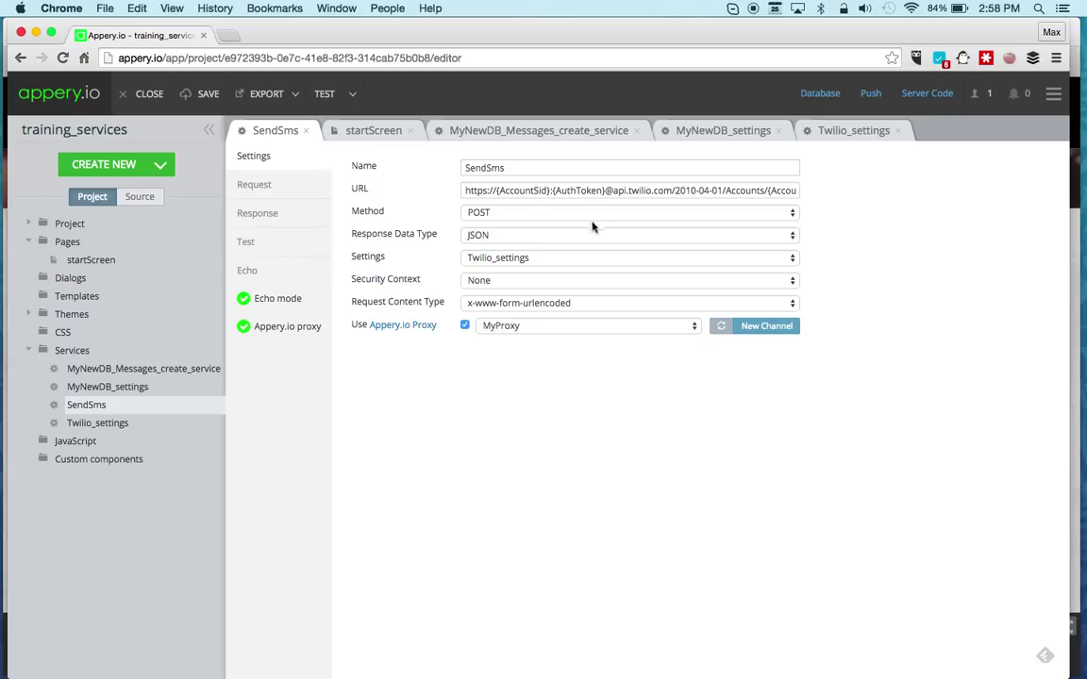
left_click(830, 137)
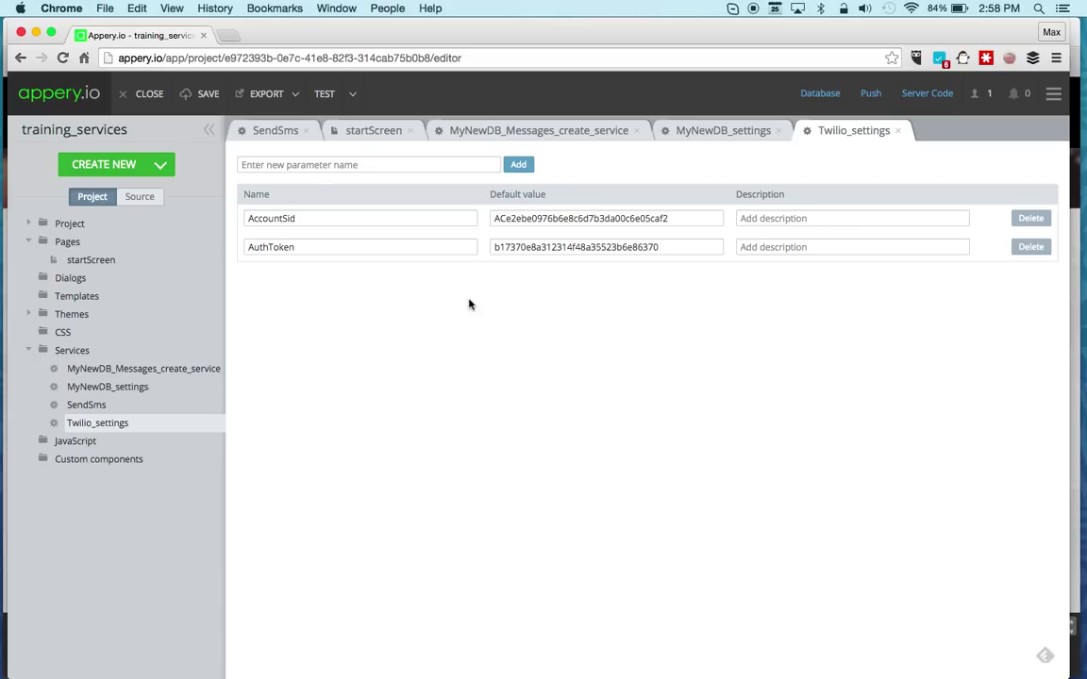
left_click(274, 130)
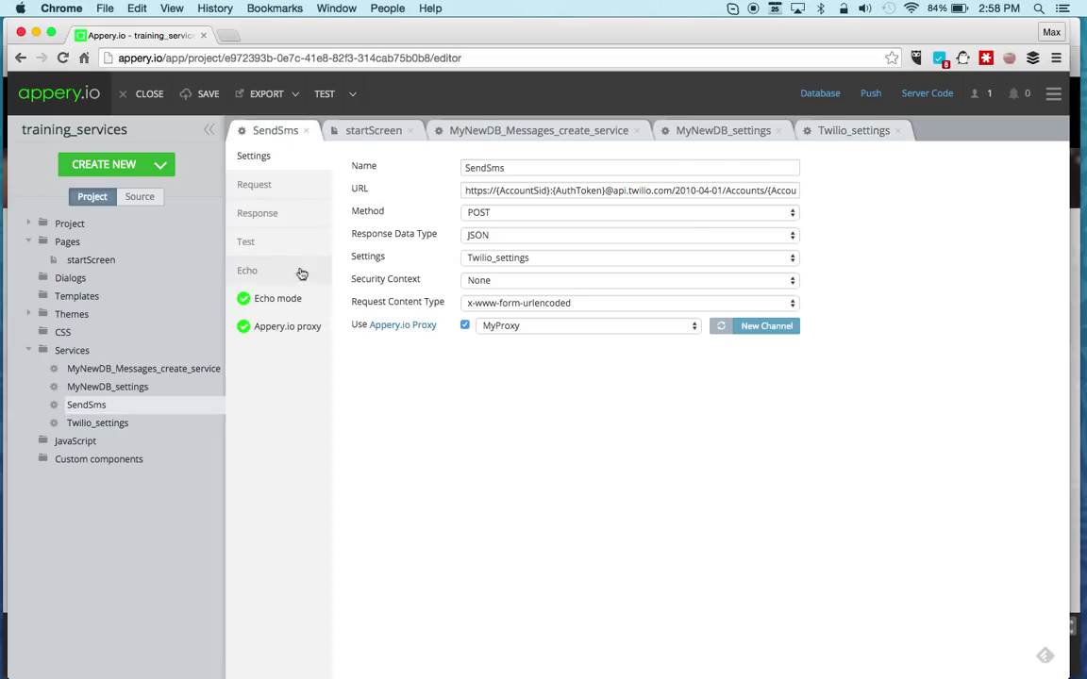
- On the SendSms Test page, enter the recipient's test phone number as To and 'Using Settings service' as Body
left_click(270, 246)
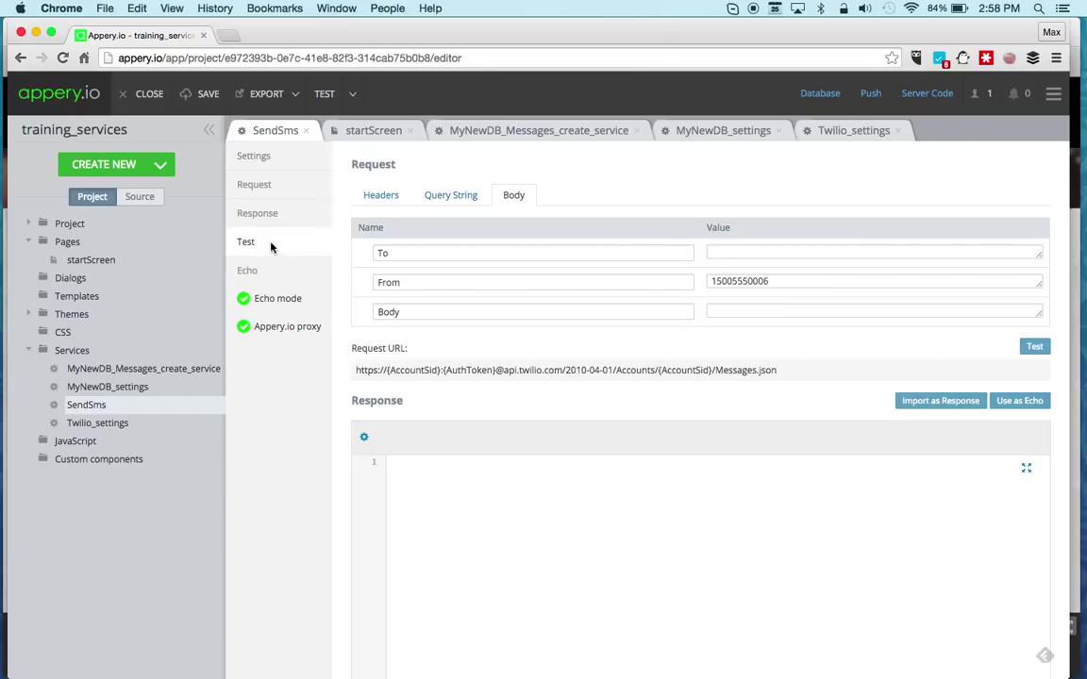
left_click(742, 251)
type("15")
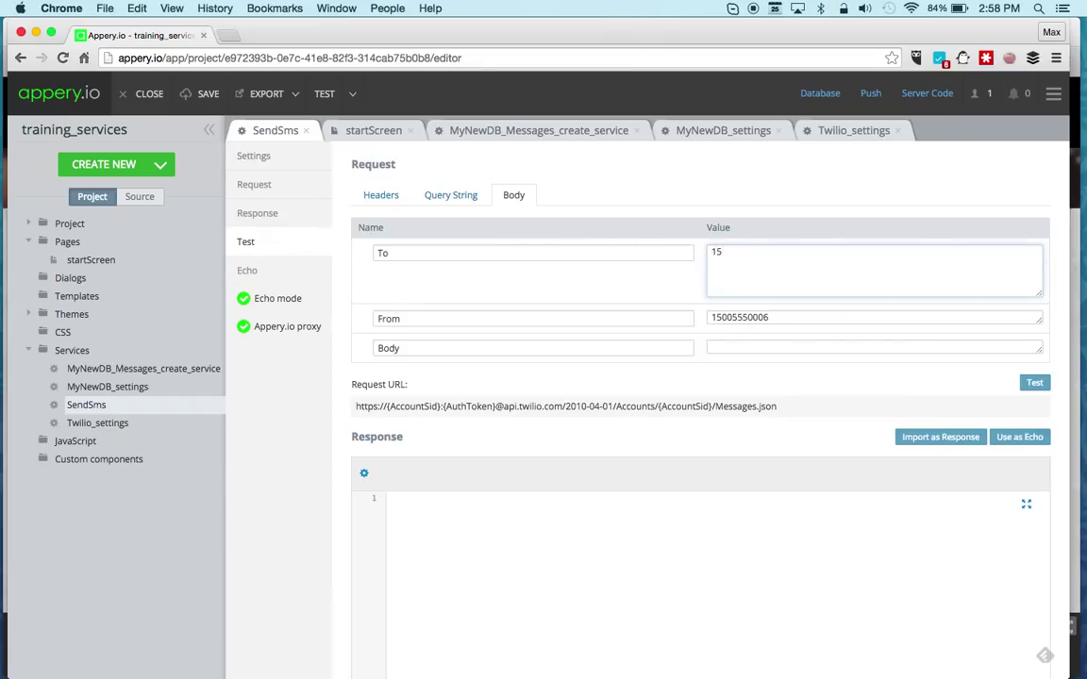
type("005550089")
left_click(774, 347)
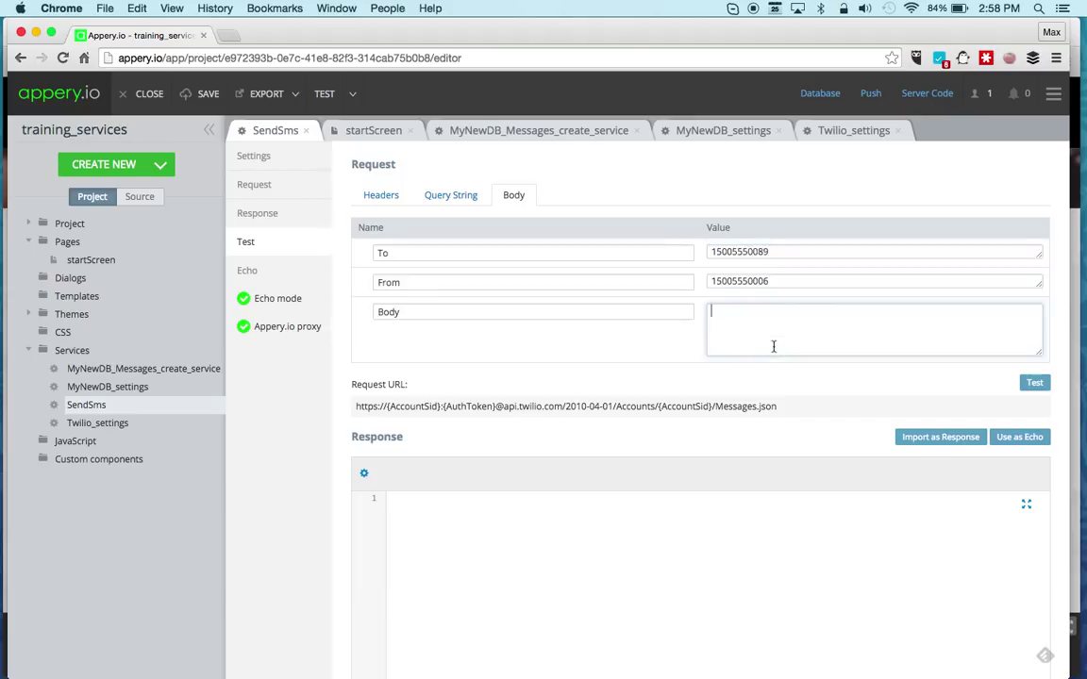
type("Using")
type("Settings service")
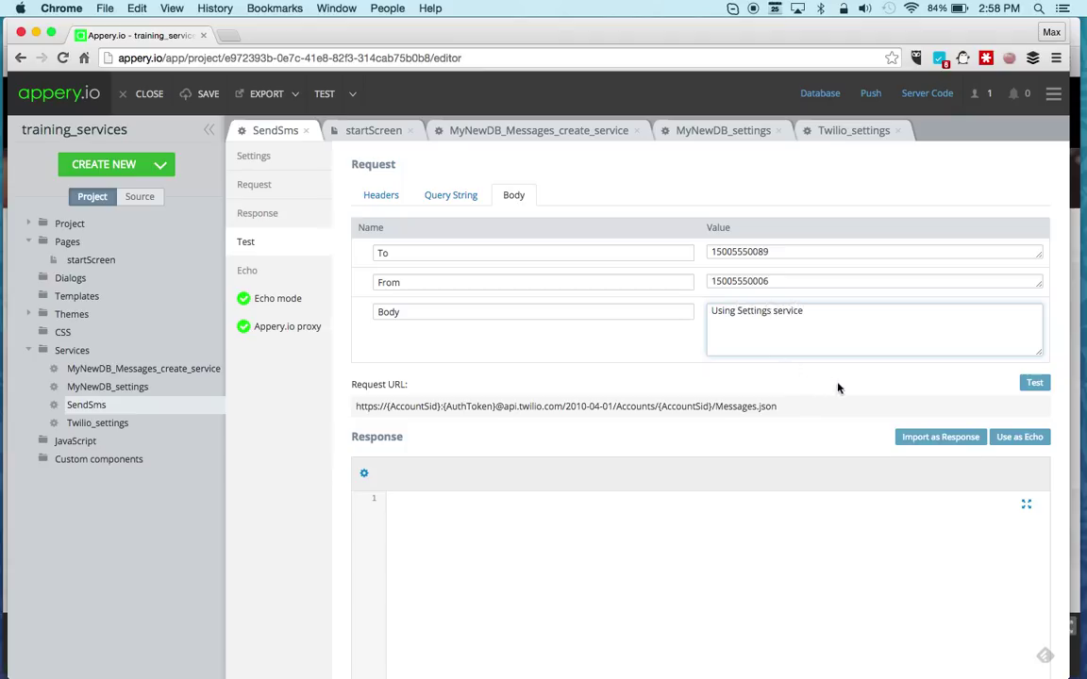
left_click(837, 385)
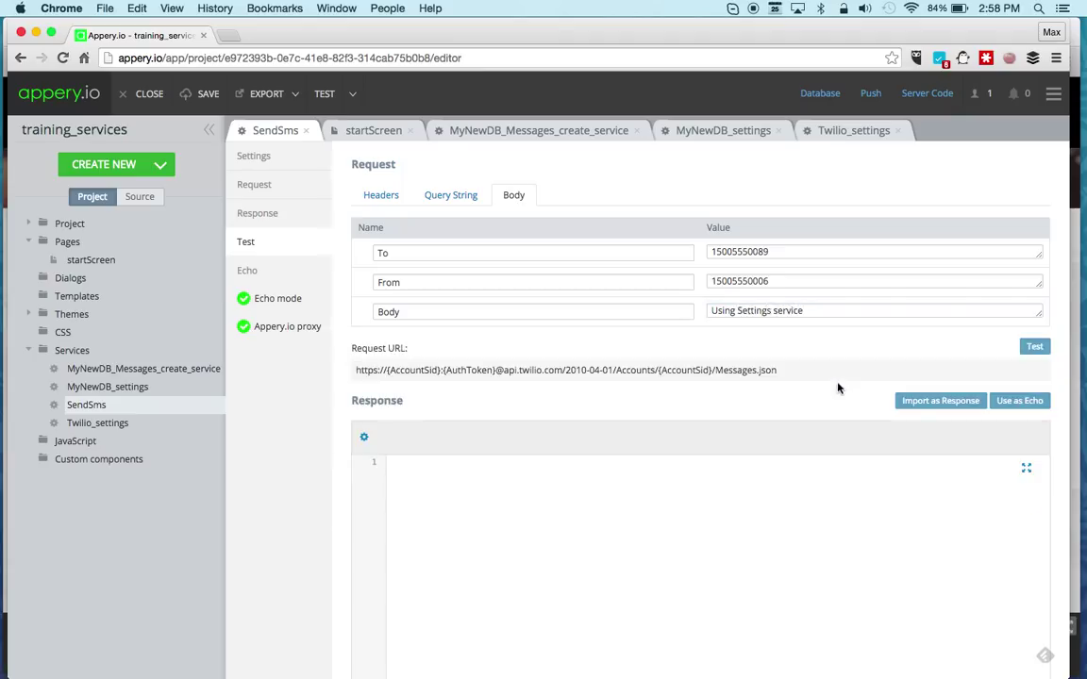
- Run the test and review the queued-message JSON echo response
left_click(1035, 347)
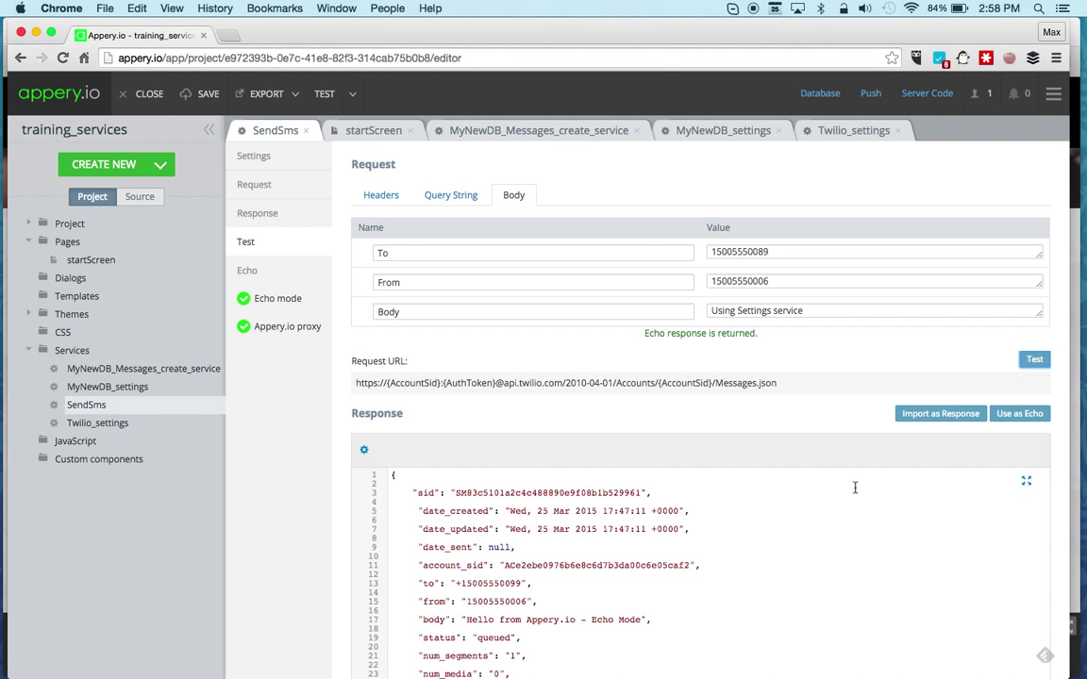
scroll(855, 487, "down", 5)
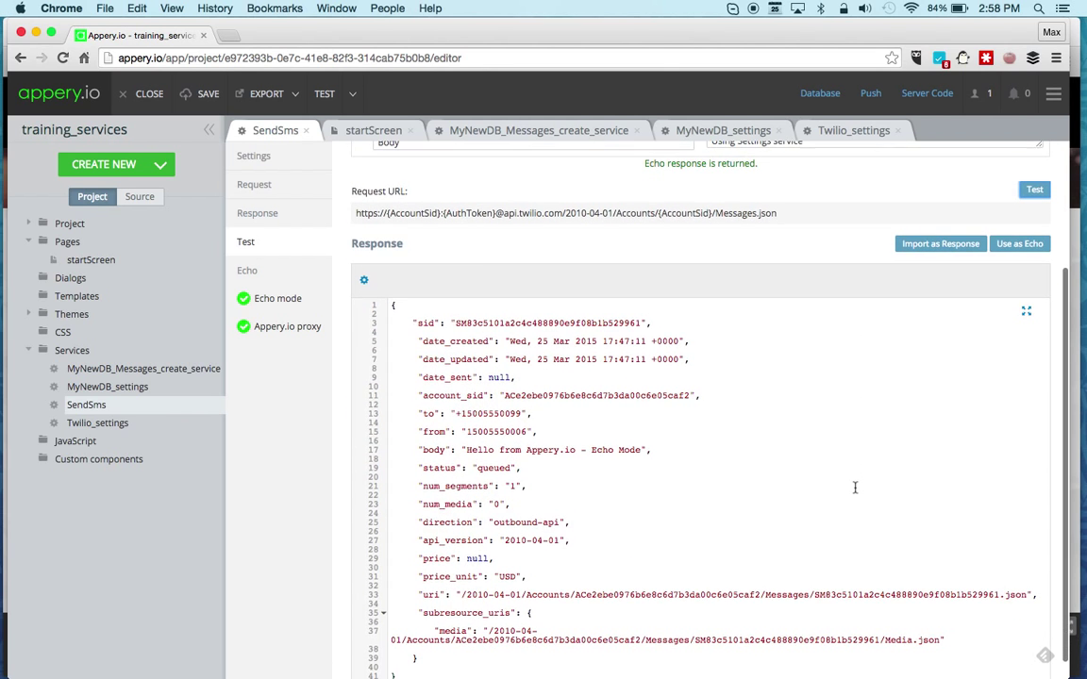
scroll(802, 396, "up", 3)
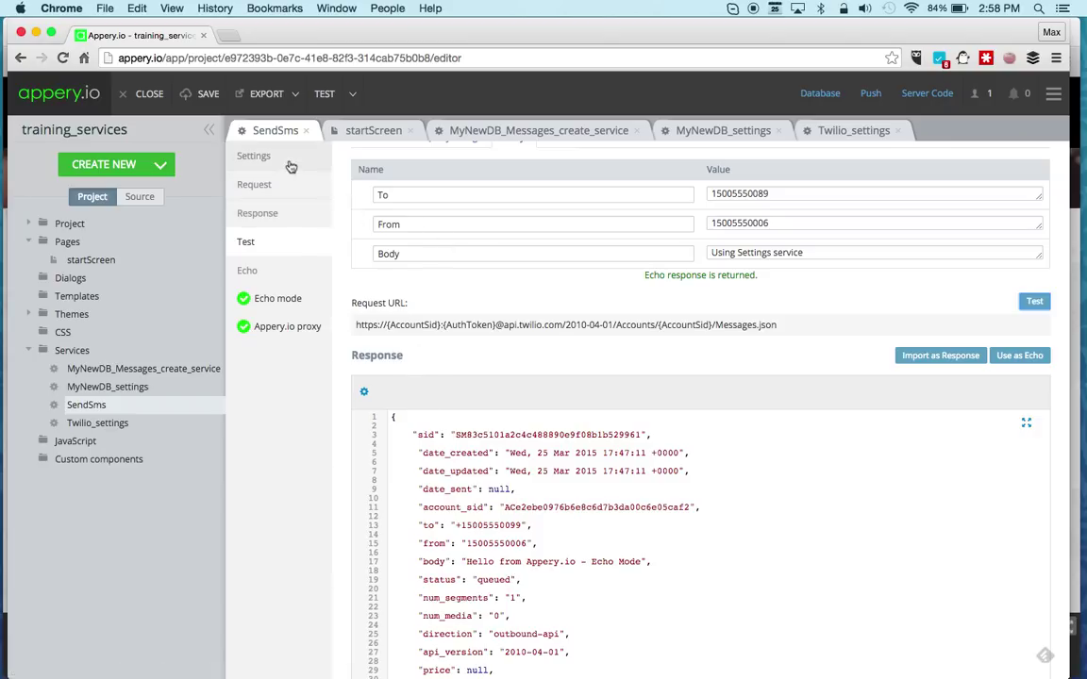
- Uncheck Enable Echo for SendSms and rerun the test to get a live Twilio queued-message response
left_click(269, 274)
left_click(411, 163)
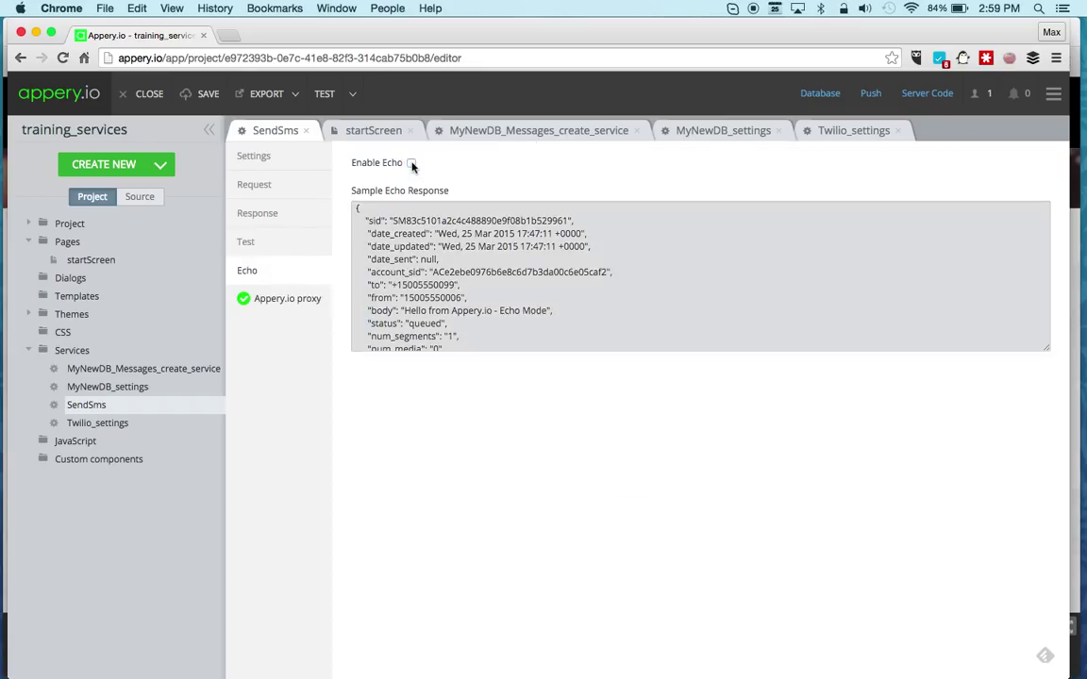
left_click(255, 156)
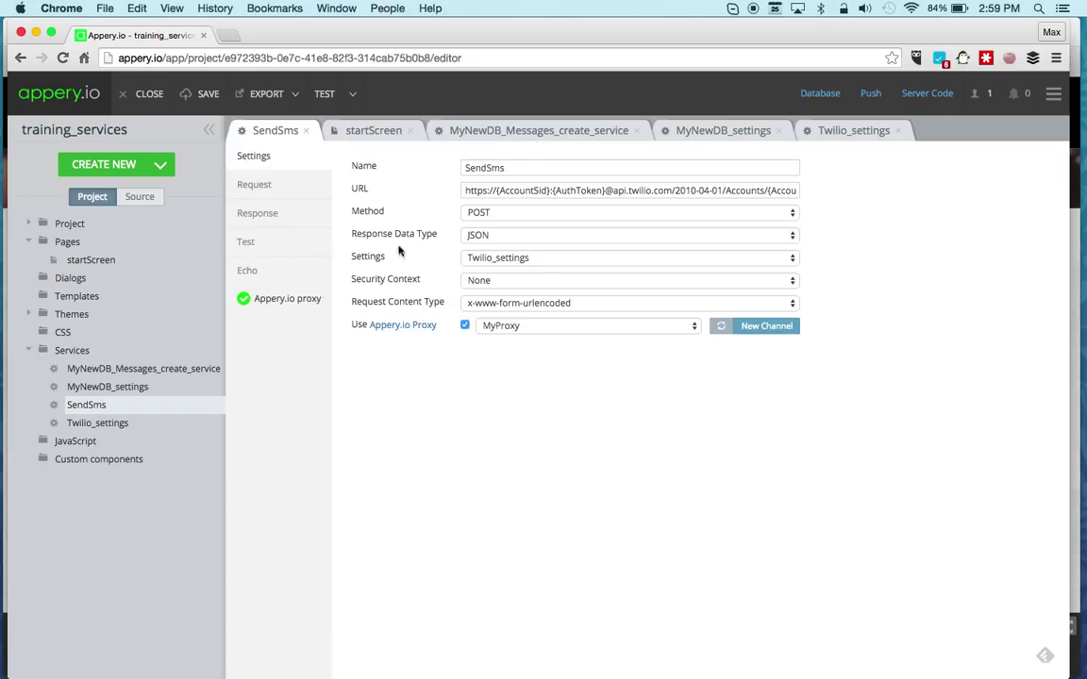
left_click(264, 243)
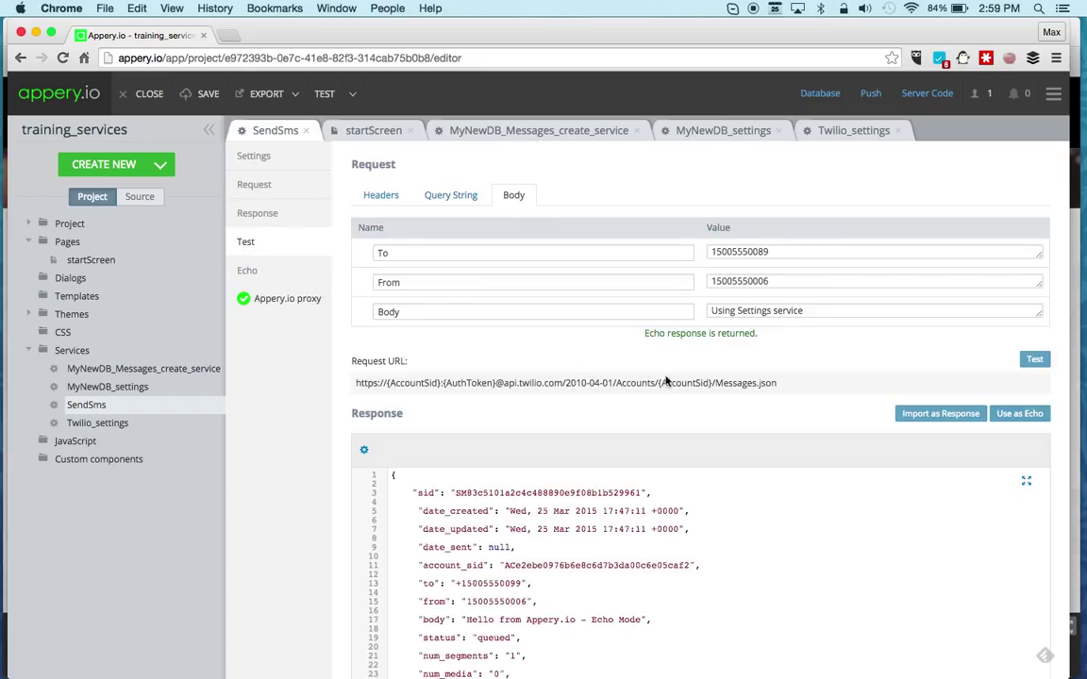
left_click(1036, 360)
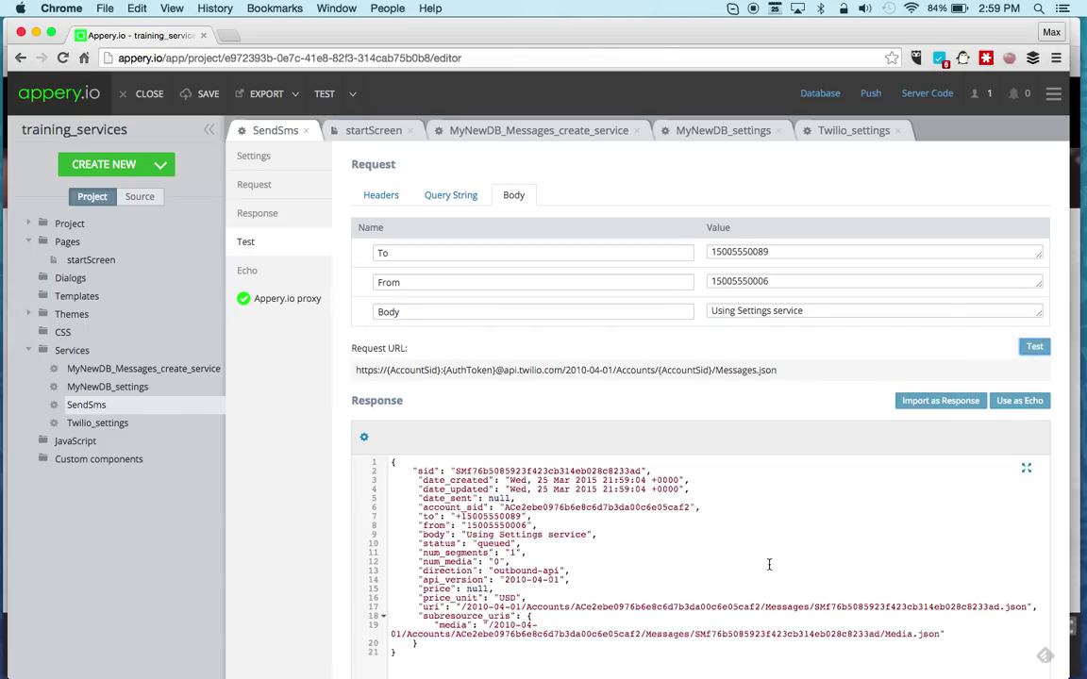
scroll(747, 518, "down", 1)
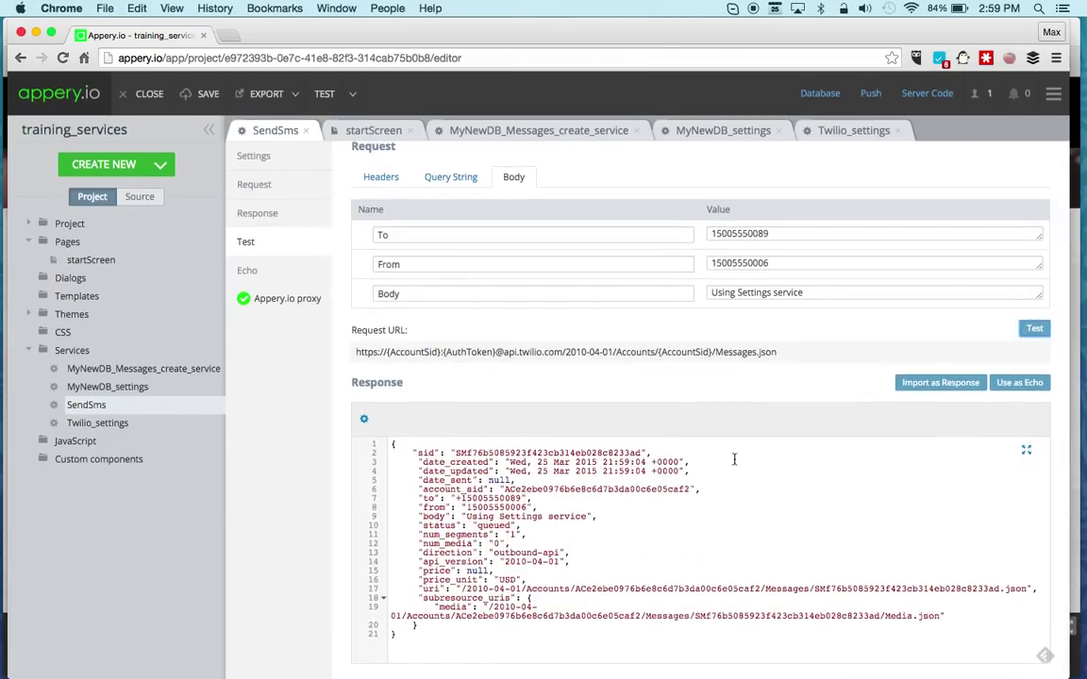